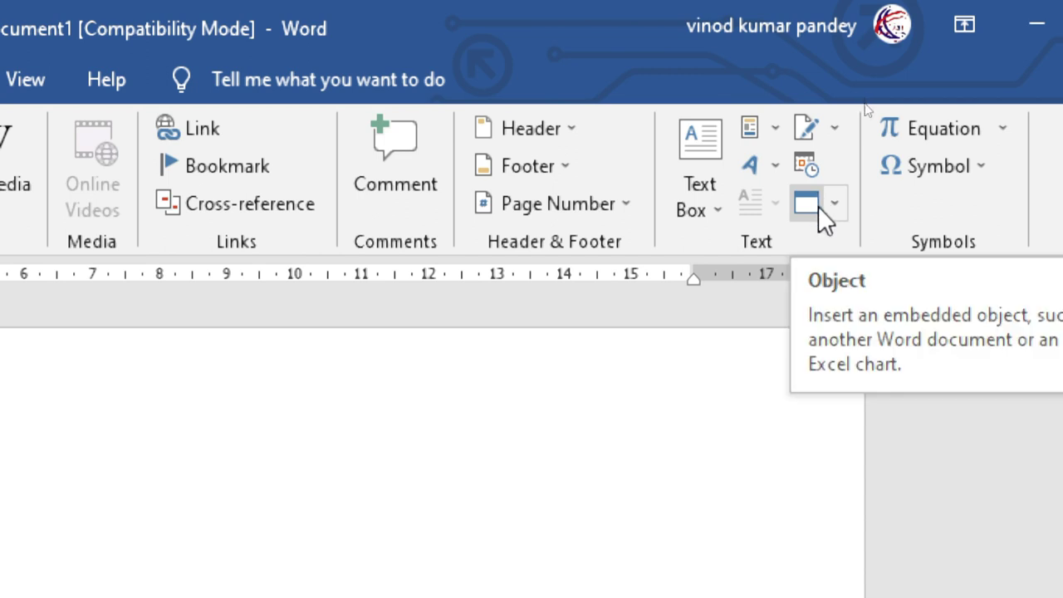
Step: Insert a new Bitmap Image object shown as content, not as an icon
left_click(818, 210)
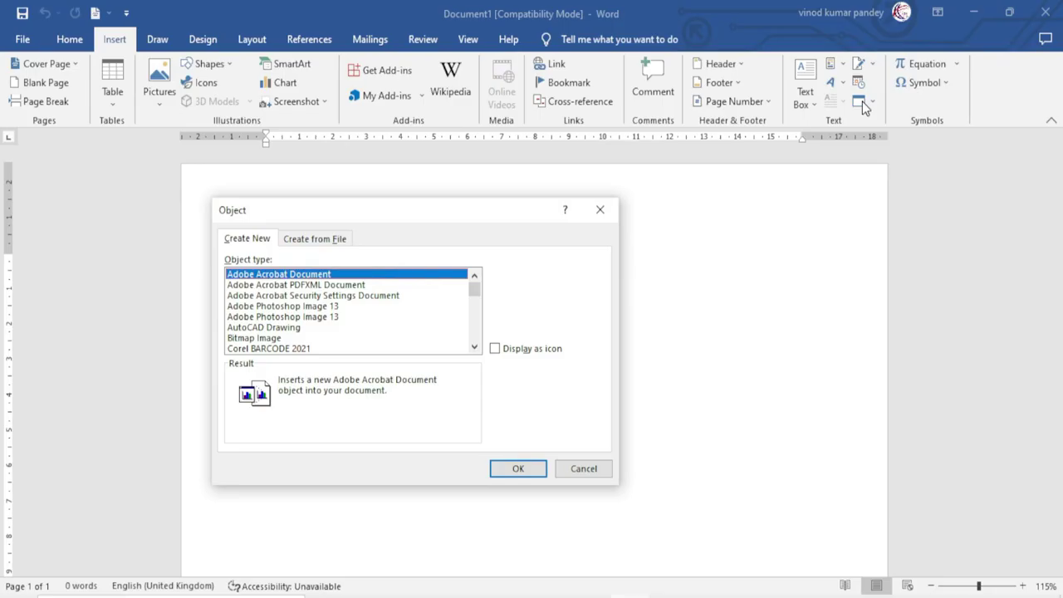
left_click_drag(278, 208, 386, 208)
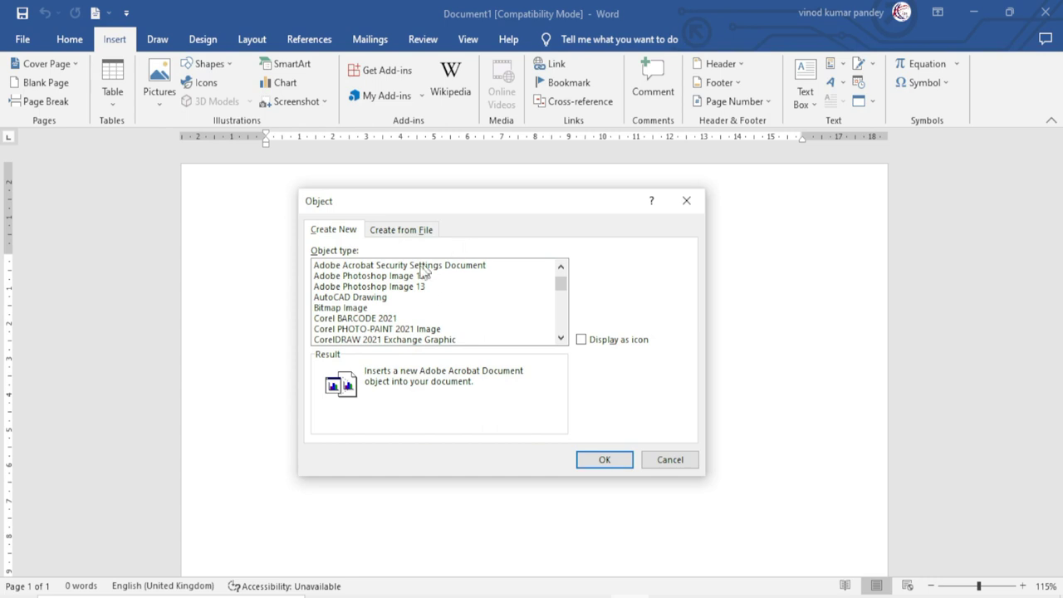
left_click(353, 309)
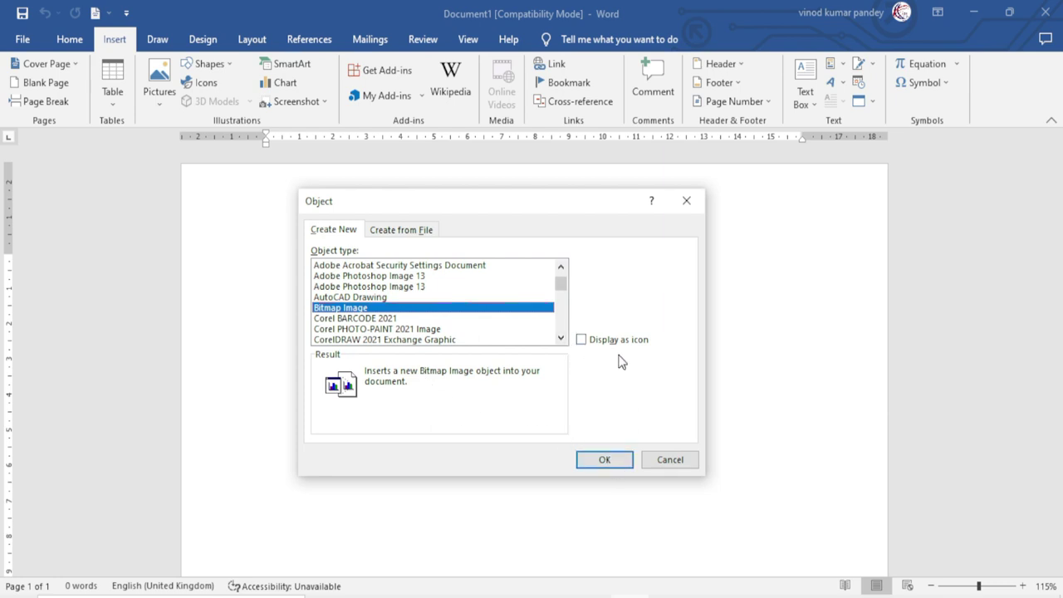
left_click(636, 342)
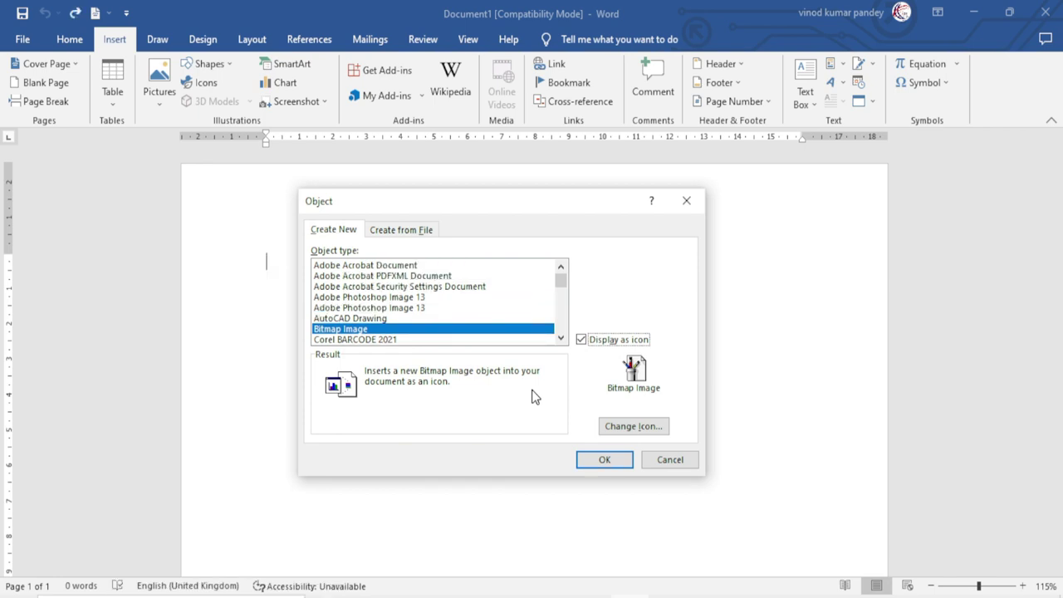
left_click(581, 340)
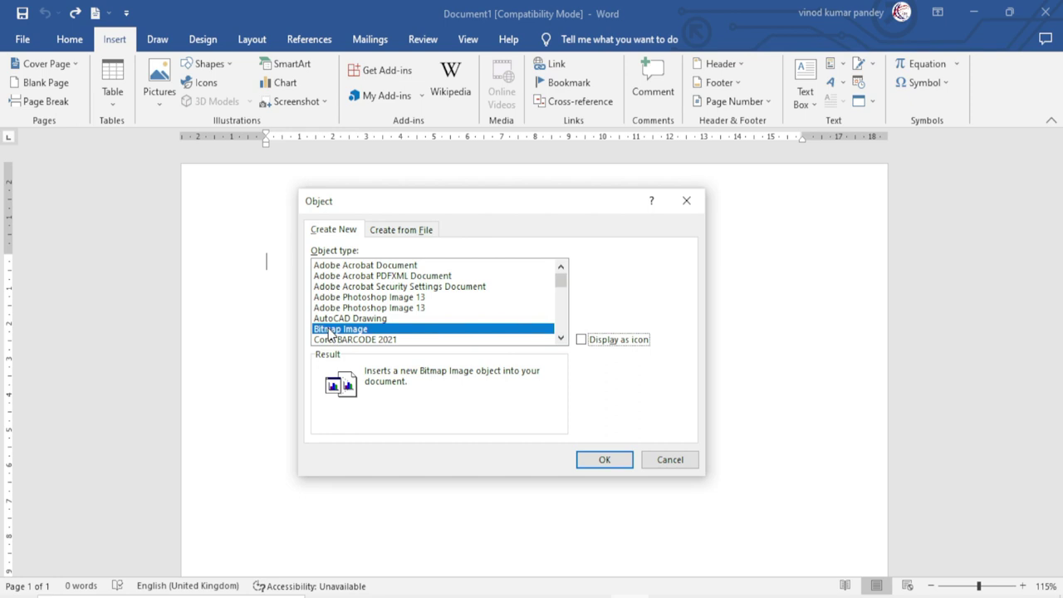
left_click(605, 460)
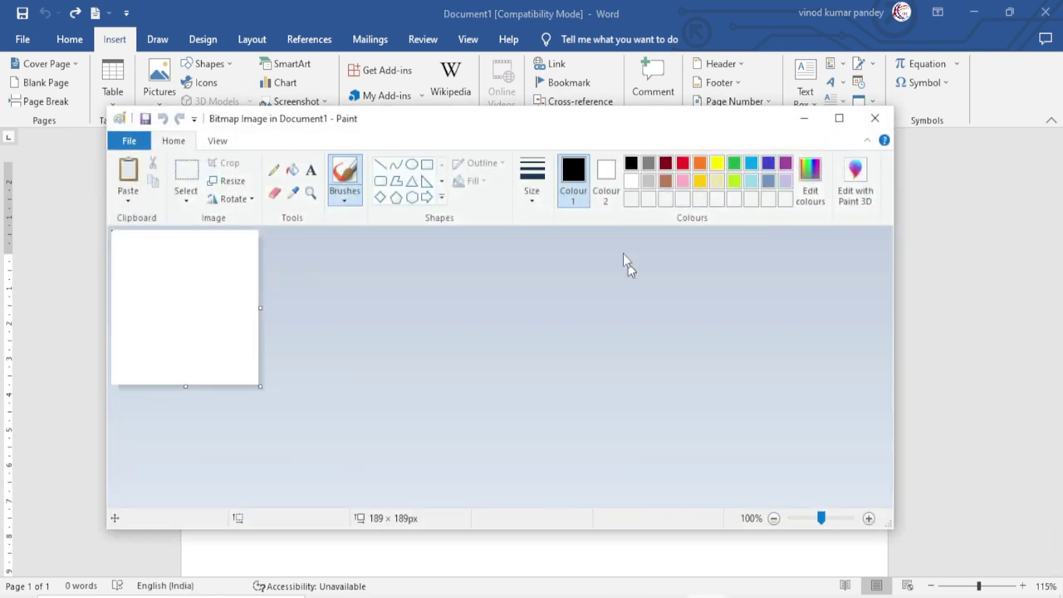
Step: Enlarge the Paint canvas to 313 × 258px and draw a black circle outline
mouse_move(476, 126)
left_mouse_down()
mouse_move(498, 158)
mouse_move(522, 161)
left_mouse_up()
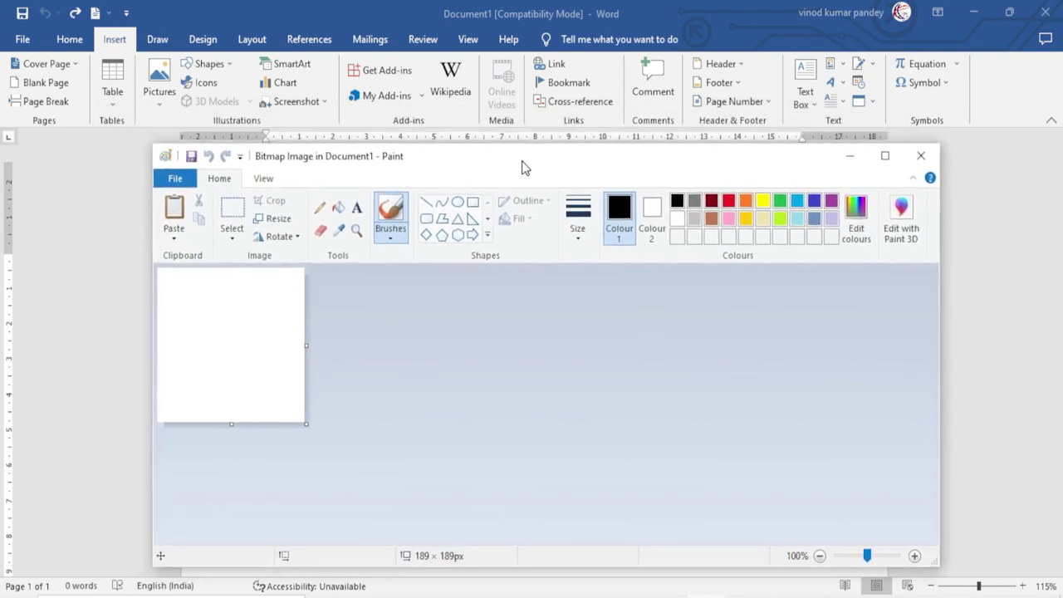
left_click_drag(309, 425, 402, 479)
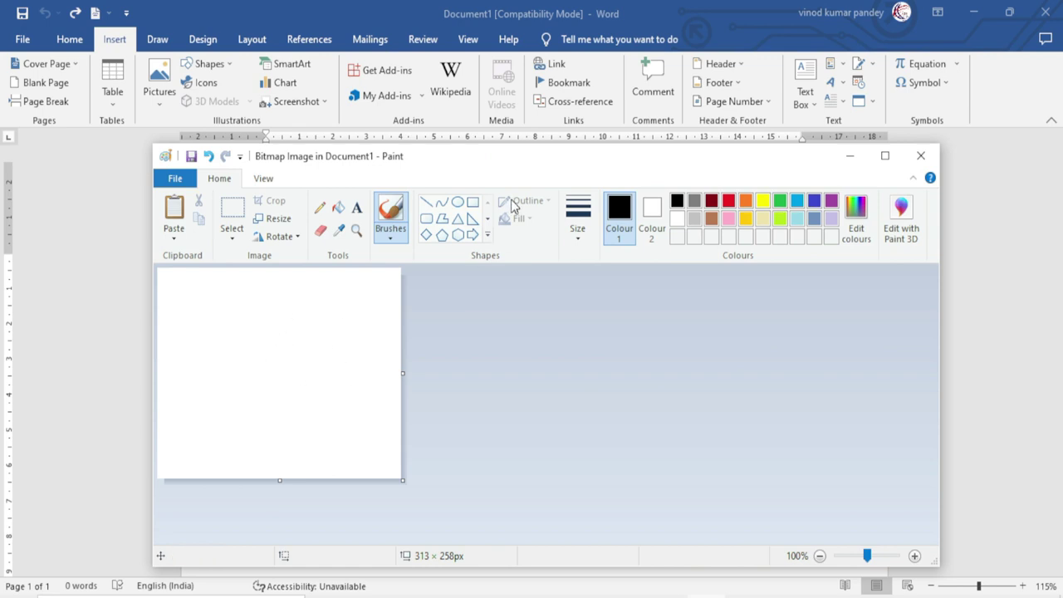
left_click(457, 201)
left_click_drag(237, 320, 336, 418)
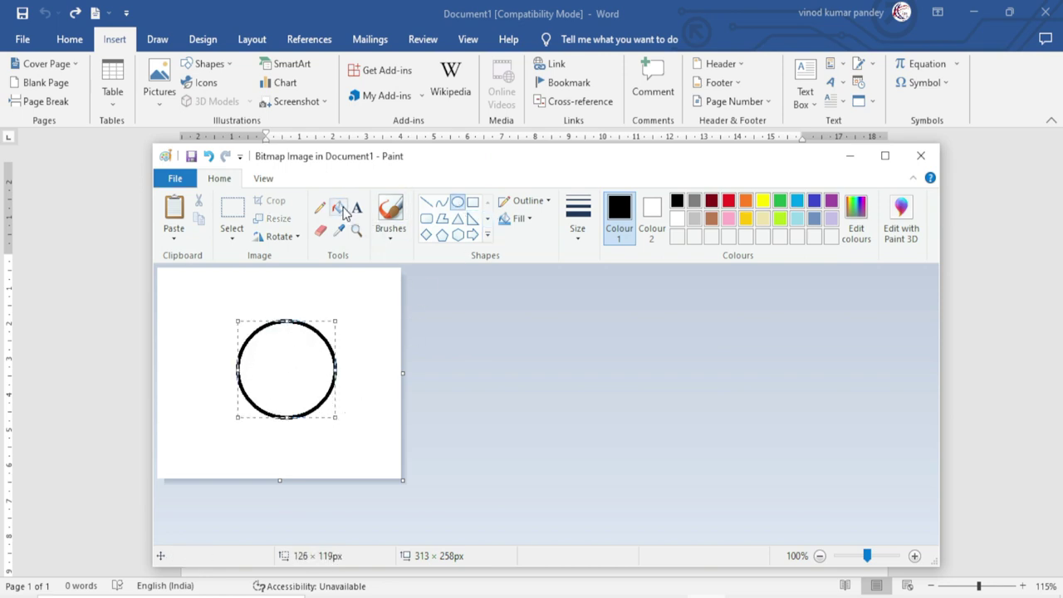
Step: Fill the circle with yellow, return the picture to Word and select it
left_click(339, 207)
left_click(762, 201)
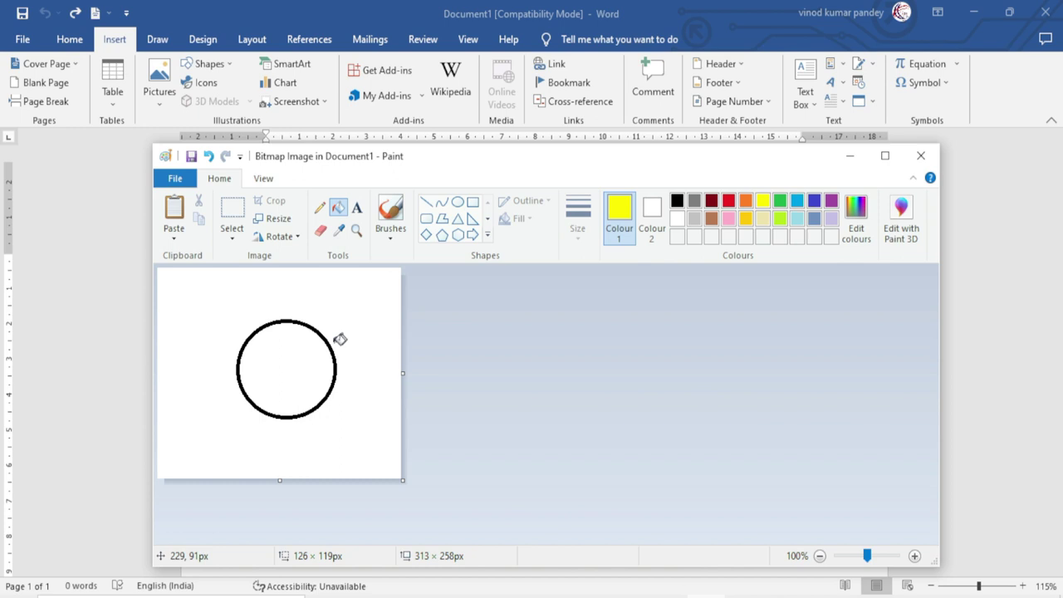
left_click(303, 358)
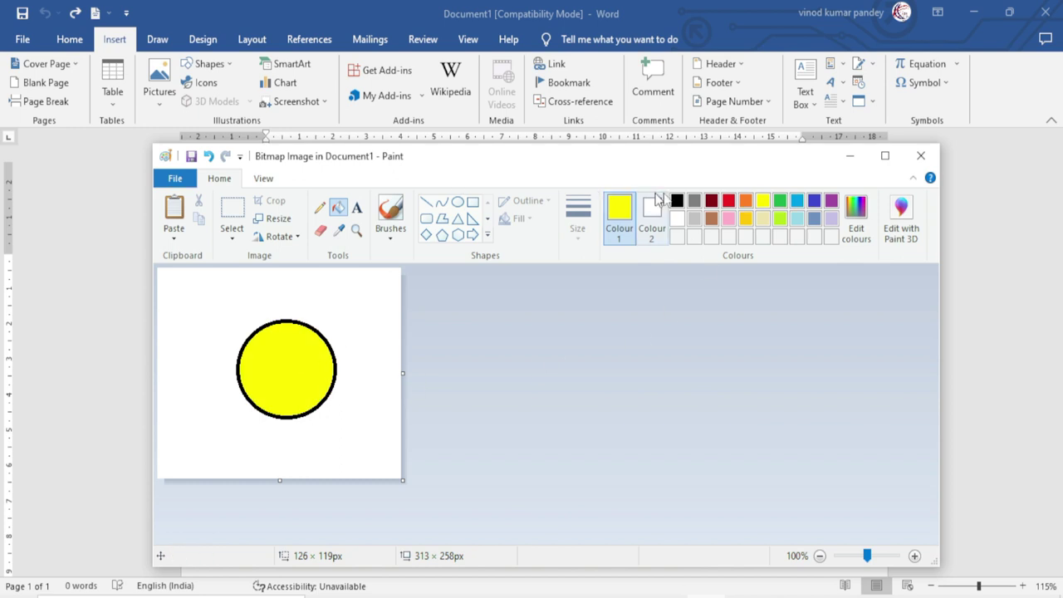
left_click(921, 158)
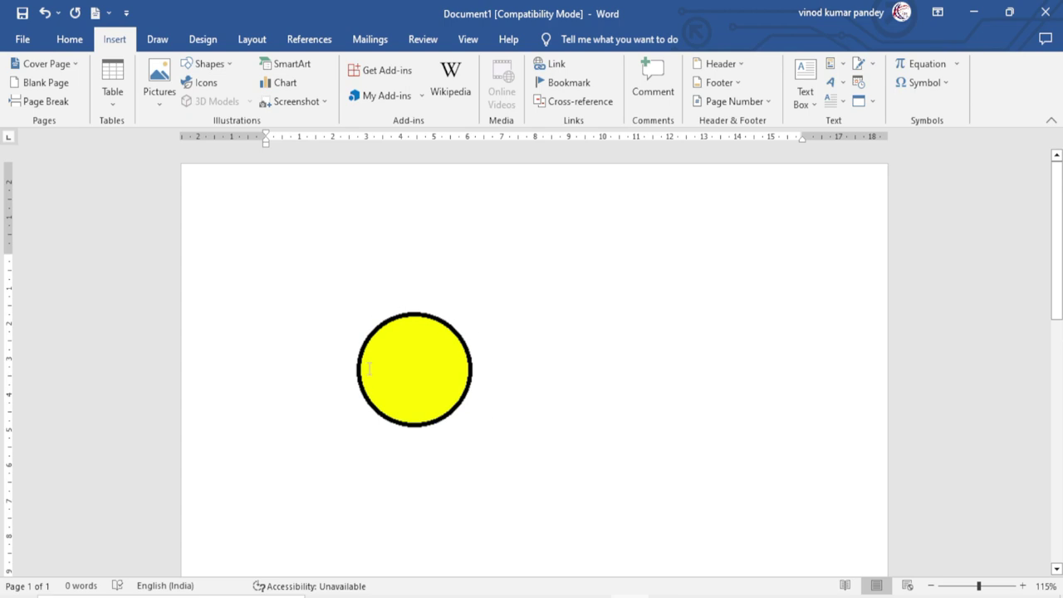
left_click(437, 461)
Step: Reopen the picture in Paint and draw a second circle overlapping the yellow one
double_click(421, 363)
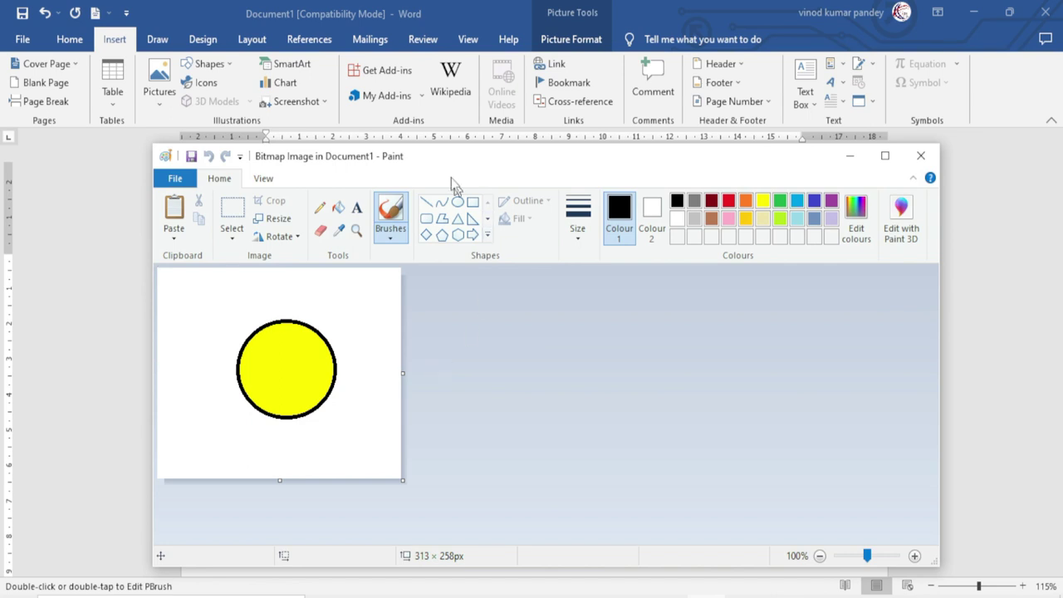
left_click_drag(432, 156, 480, 141)
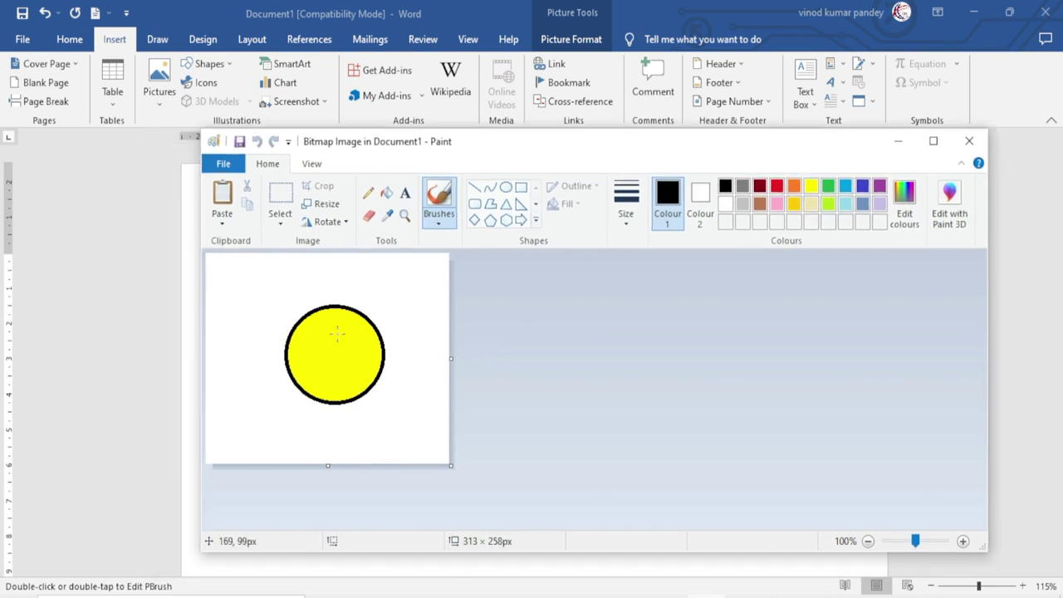
left_click(505, 187)
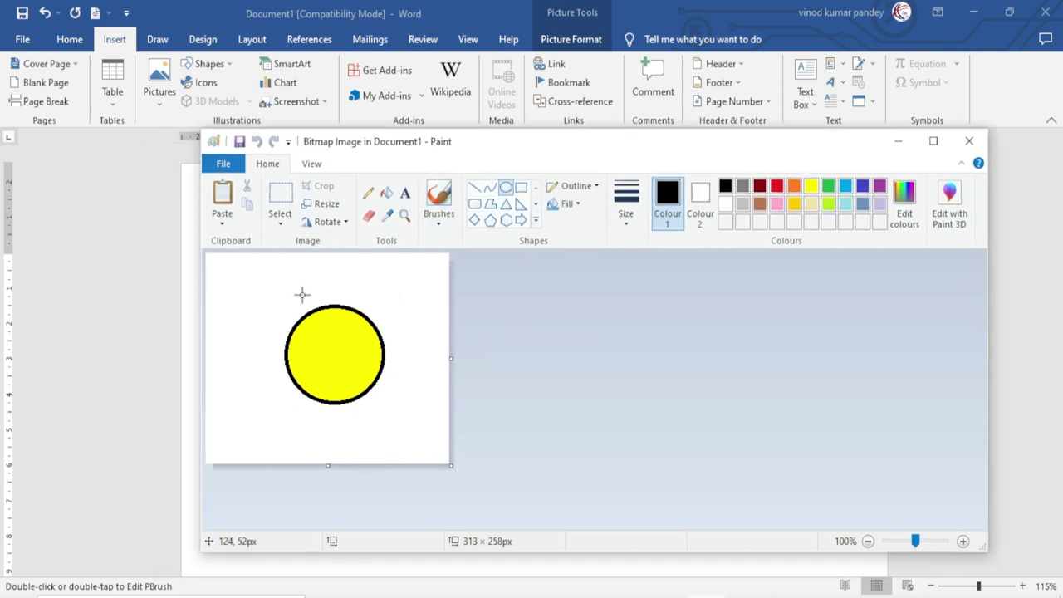
left_click_drag(301, 294, 375, 360)
left_click(968, 140)
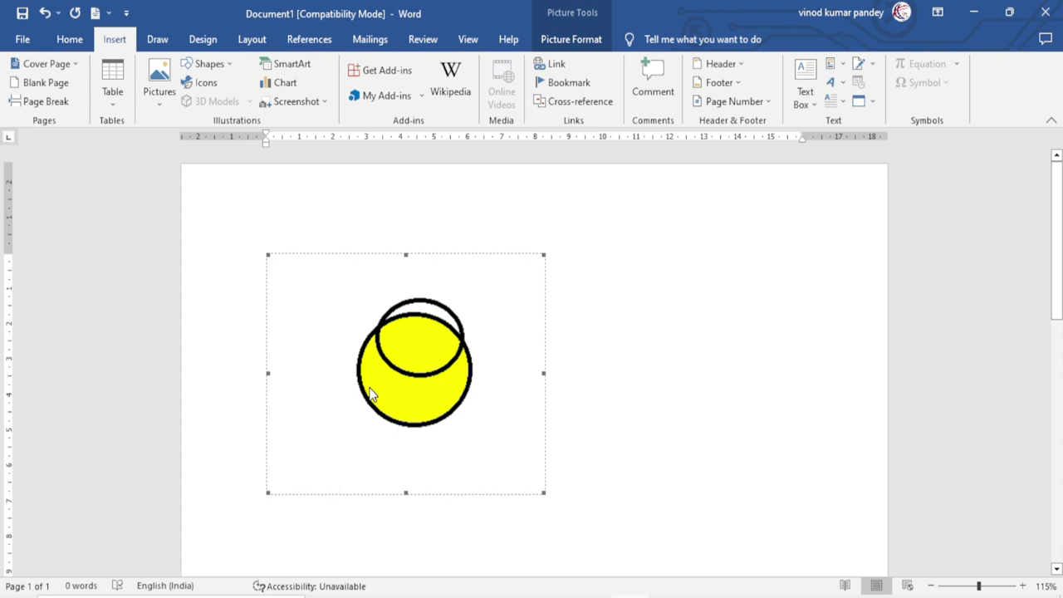
Step: Delete the circles picture from the page and reopen the Object dialog
key("Escape")
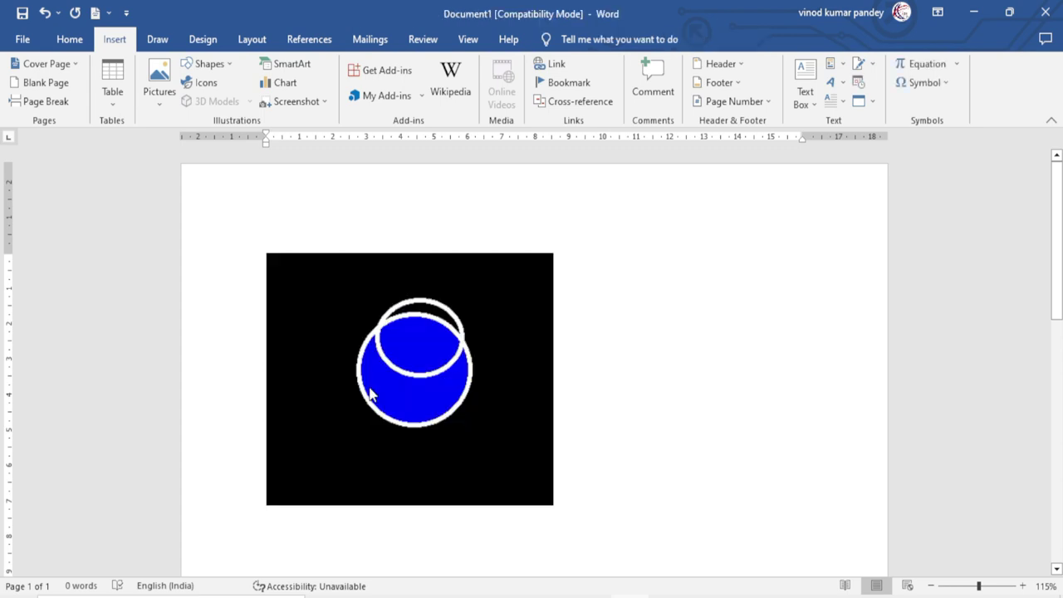
key("BackSpace")
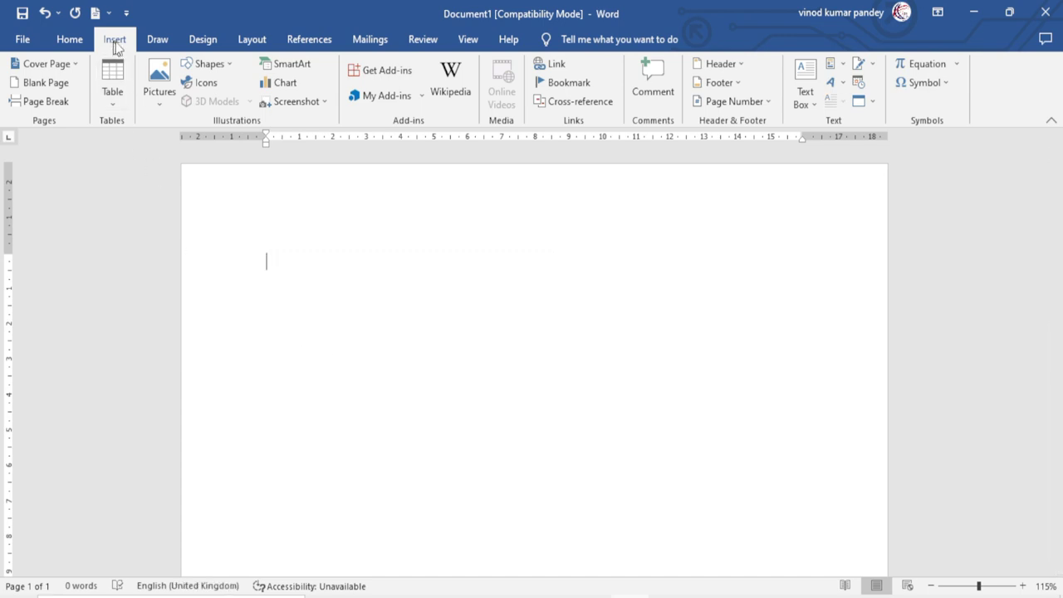
left_click(858, 100)
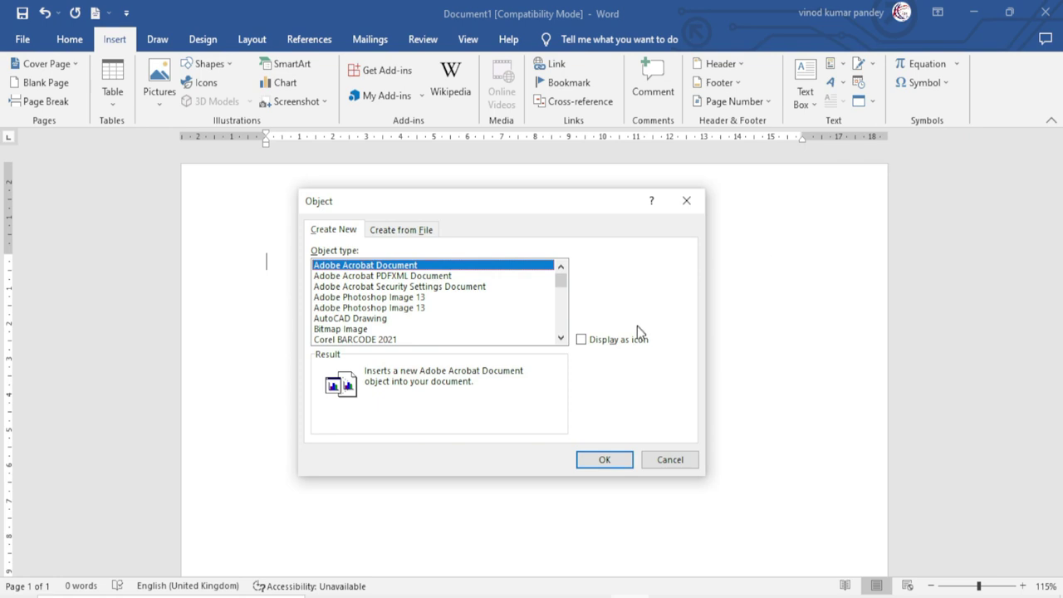
Step: Embed a new Microsoft PowerPoint Presentation object from the Object type list
left_click(560, 338)
left_click(560, 339)
left_click(561, 338)
left_click(561, 339)
double_click(561, 339)
double_click(560, 339)
double_click(560, 339)
left_click(560, 339)
left_click(561, 339)
left_click(561, 339)
left_click(561, 339)
left_click(560, 339)
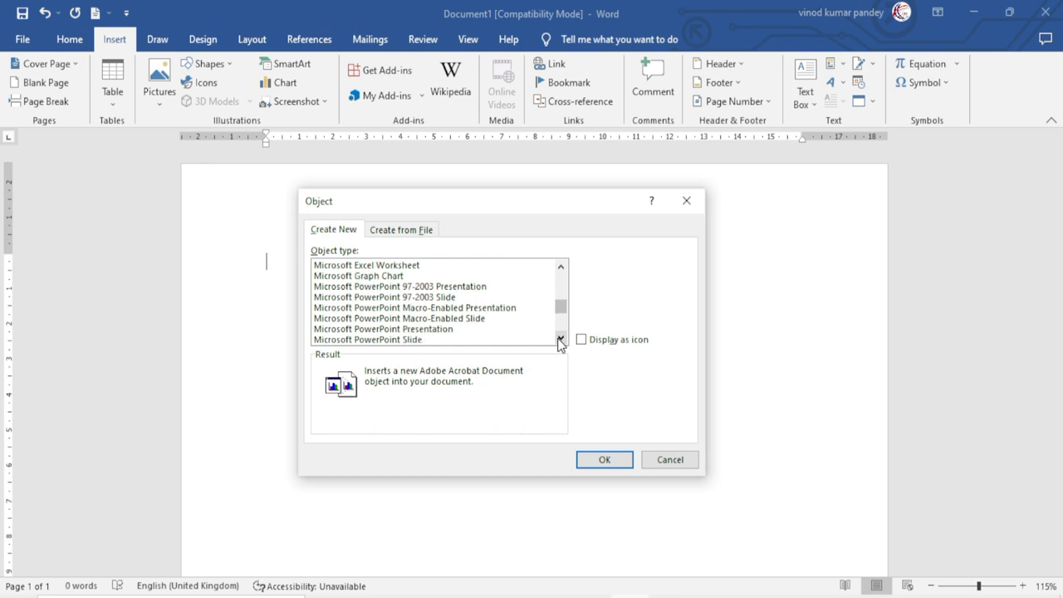
left_click(382, 329)
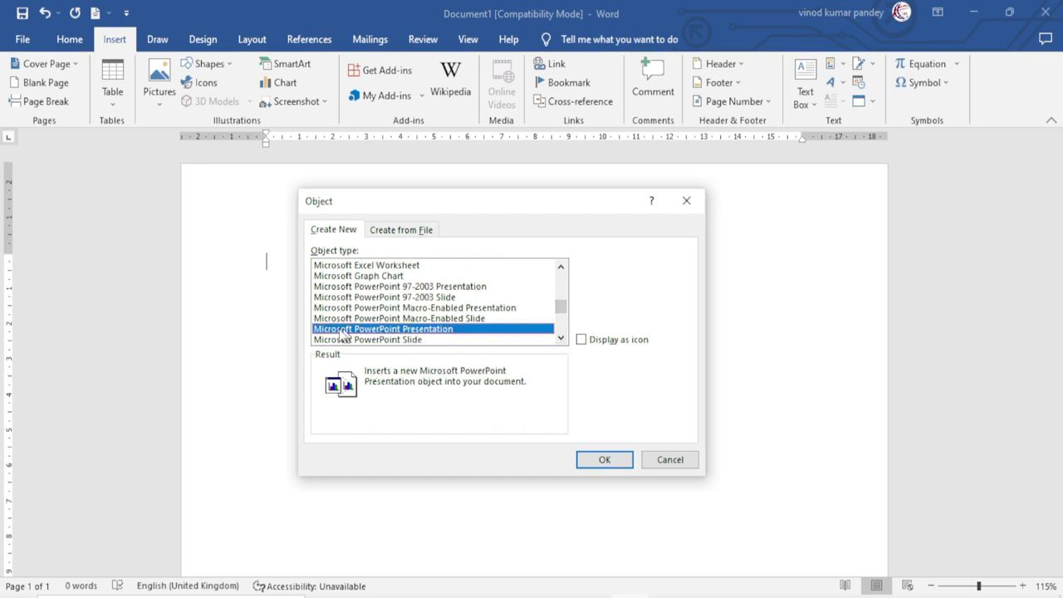
left_click(604, 460)
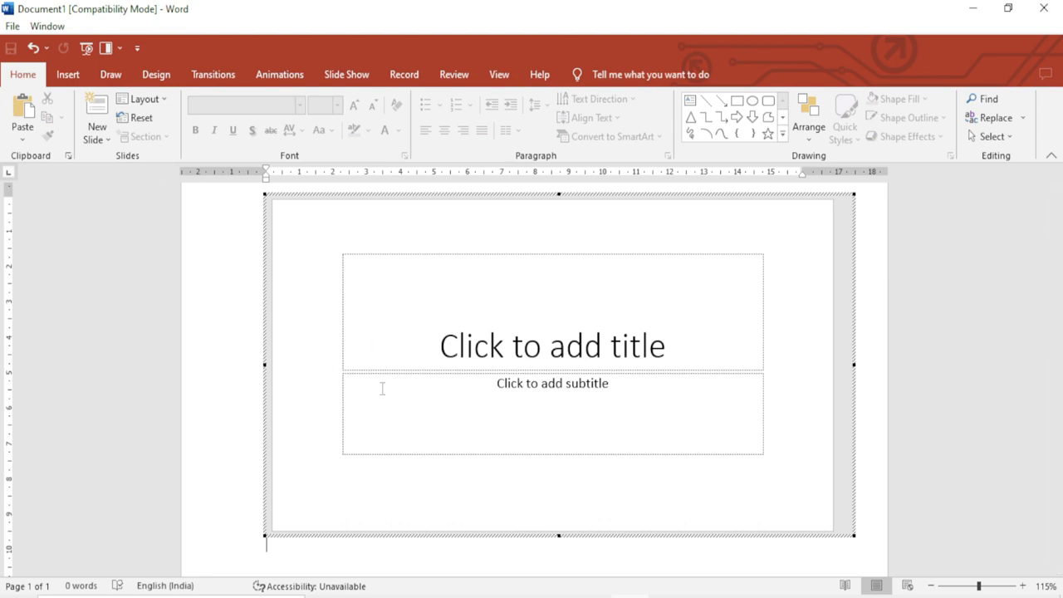
Step: Title the slide 'Excel Infotech', add a Title Slide titled 'Computer Institute', then exit editing
left_click(489, 349)
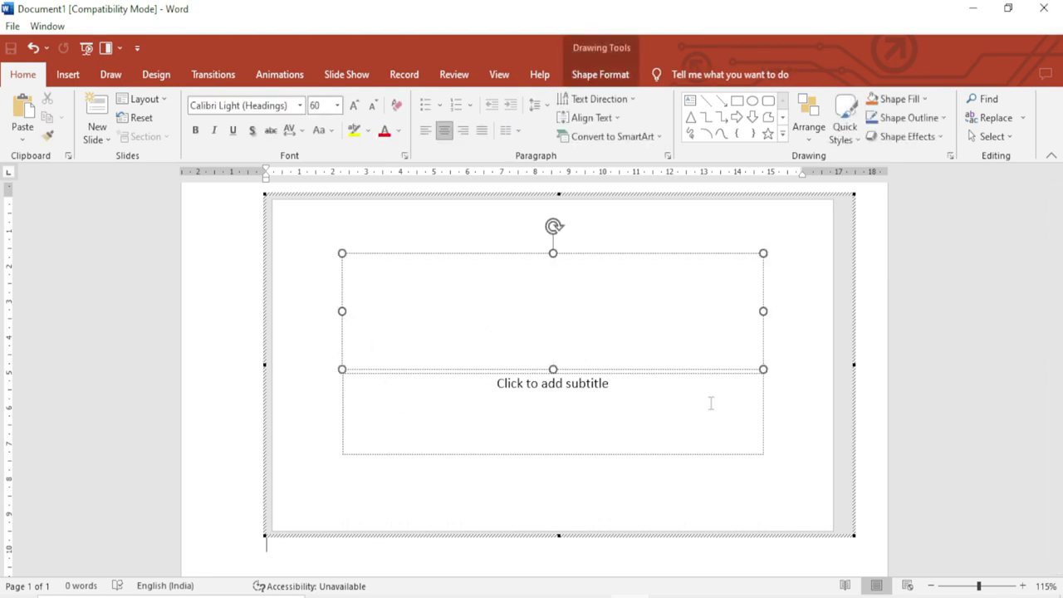
type("Excel Infotech")
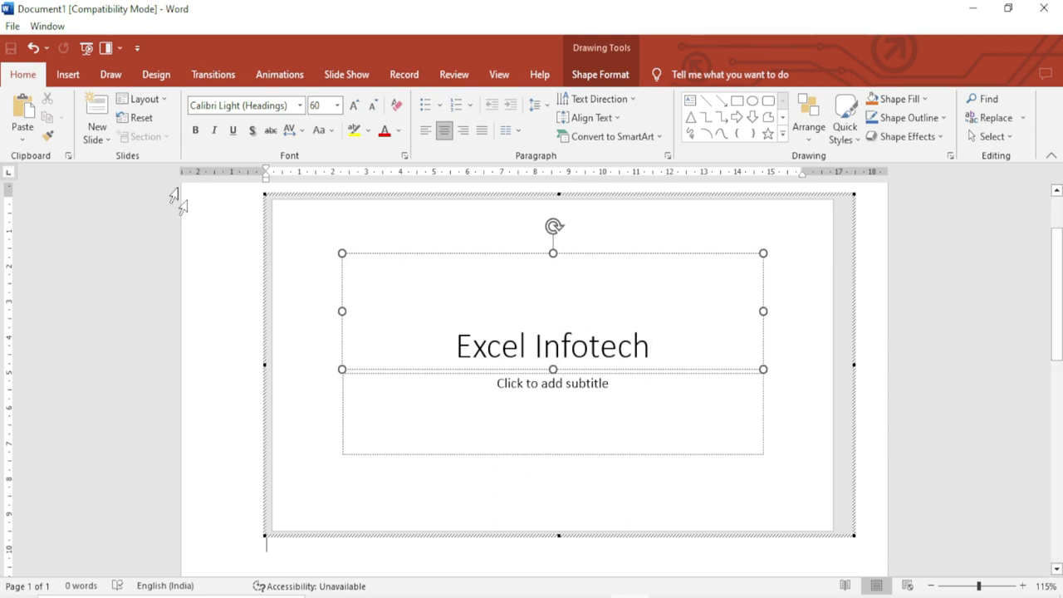
left_click(96, 135)
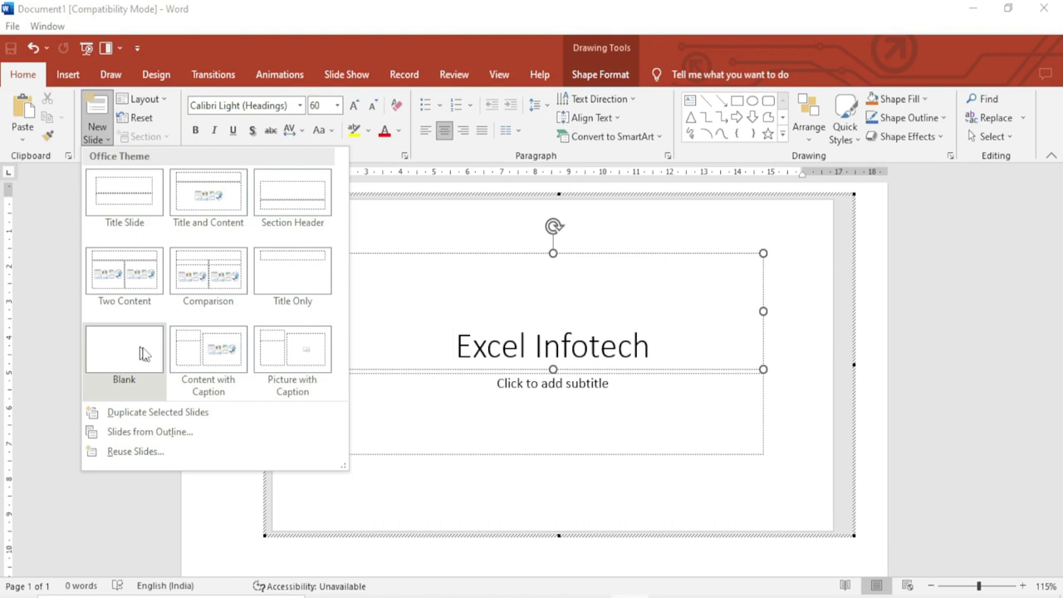
left_click(136, 214)
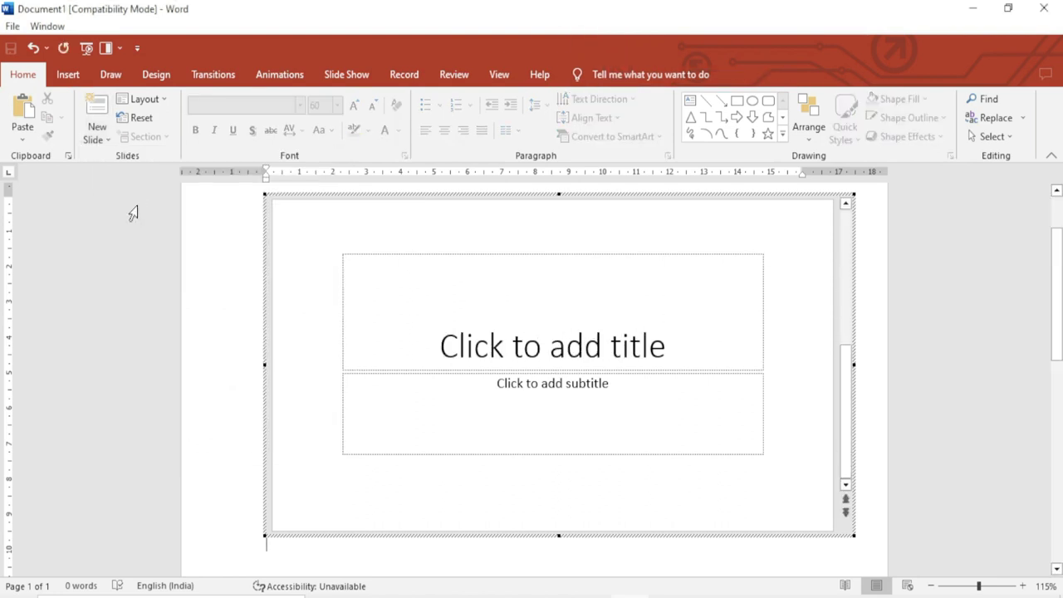
left_click(538, 349)
type("Computer Institute")
key("Escape")
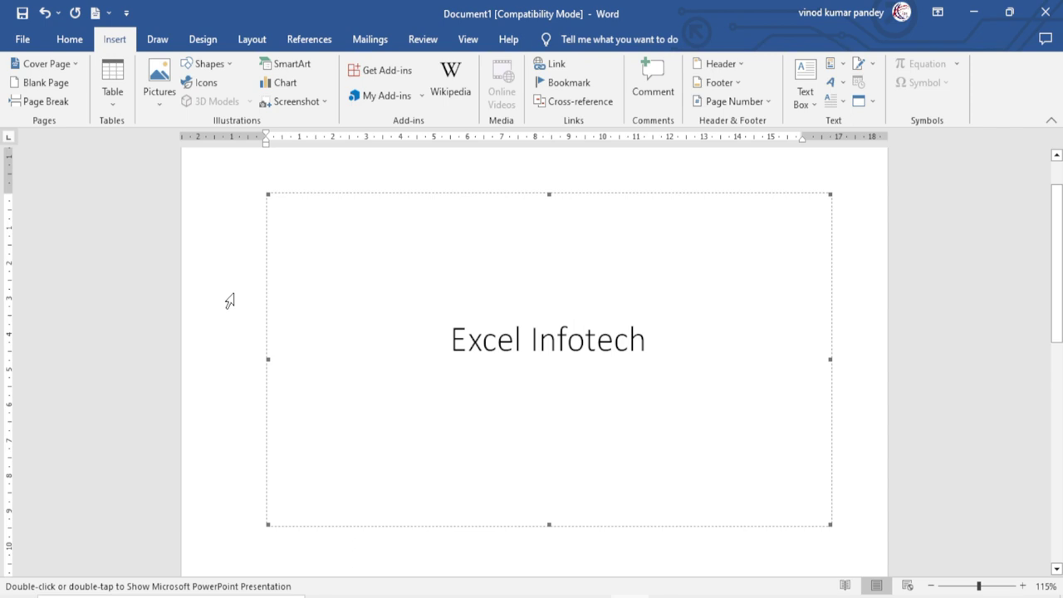
double_click(471, 287)
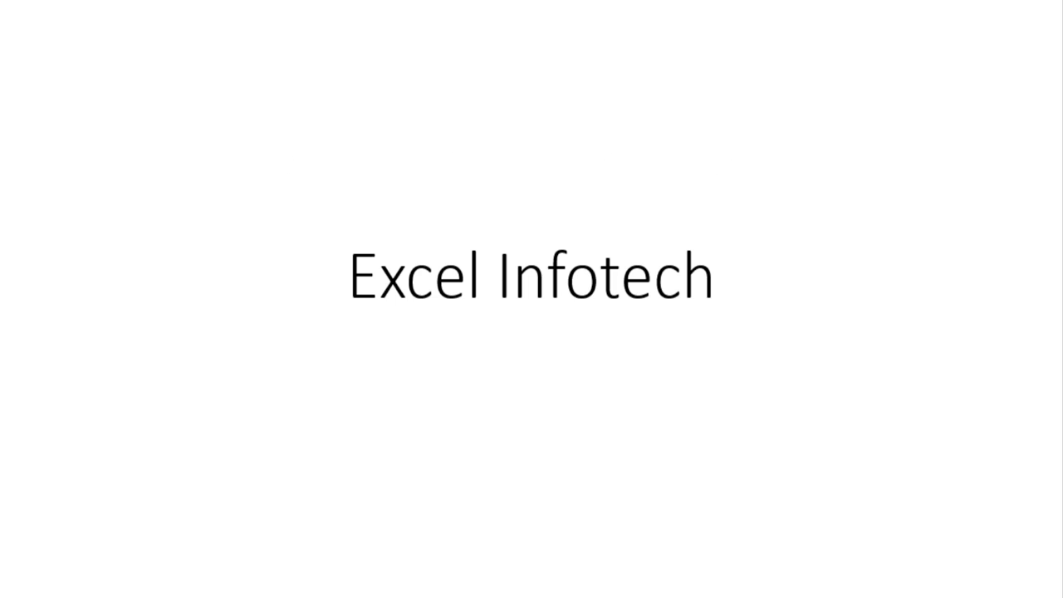
key("Right")
key("Left")
key("Right")
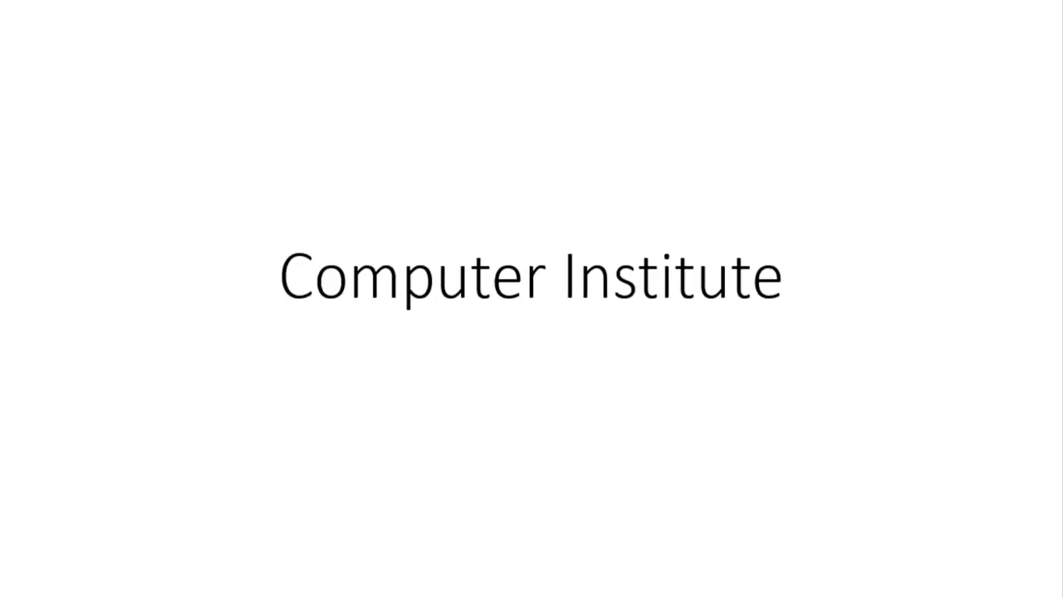
key("Escape")
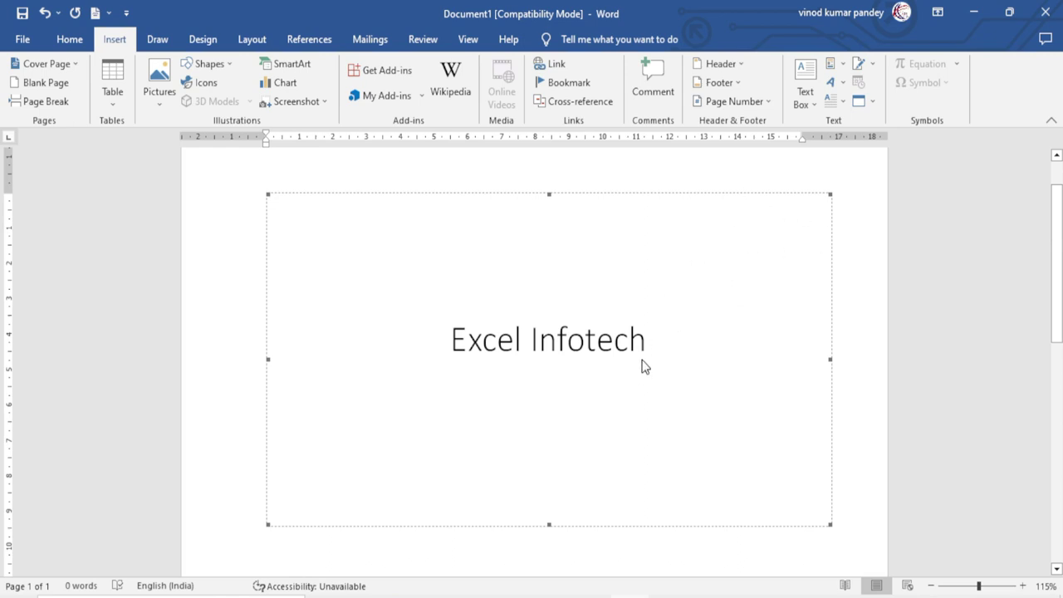
Step: Open the embedded slide via Object > Edit, exit it, then delete it from the page
right_click(664, 287)
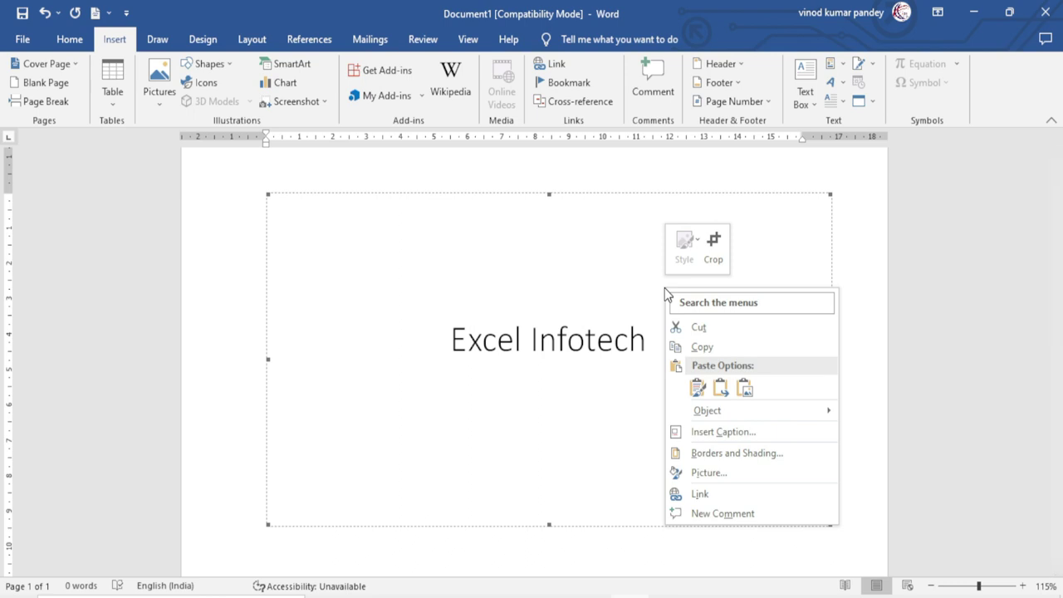
mouse_move(740, 414)
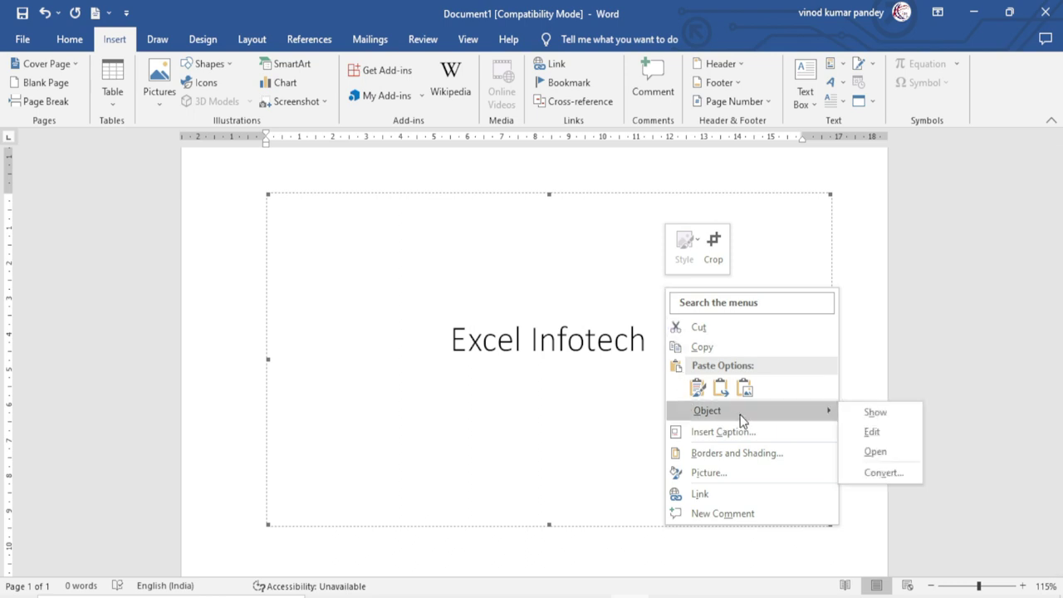
left_click(893, 432)
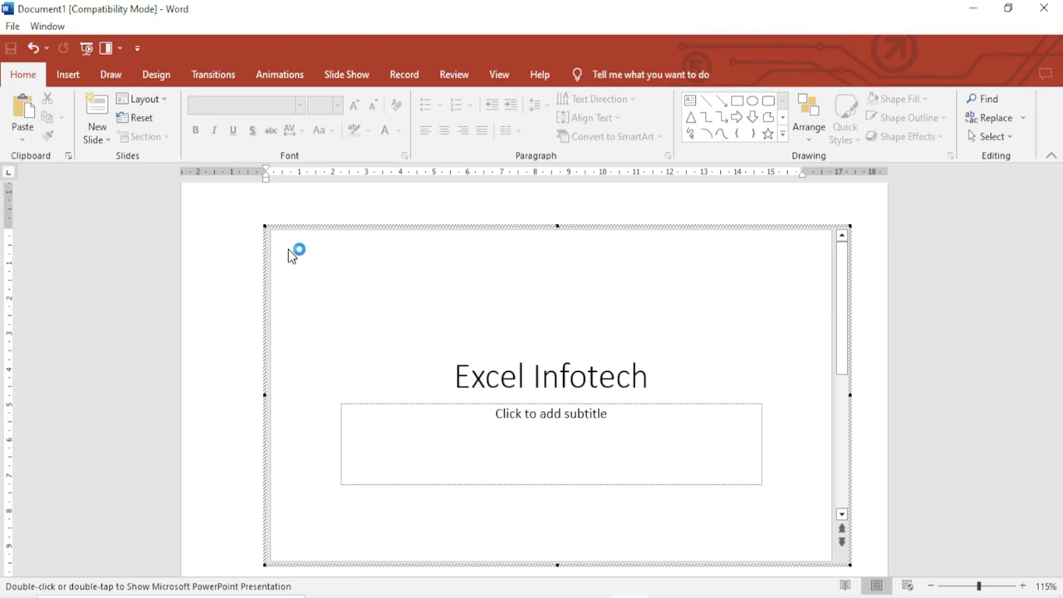
left_click(560, 442)
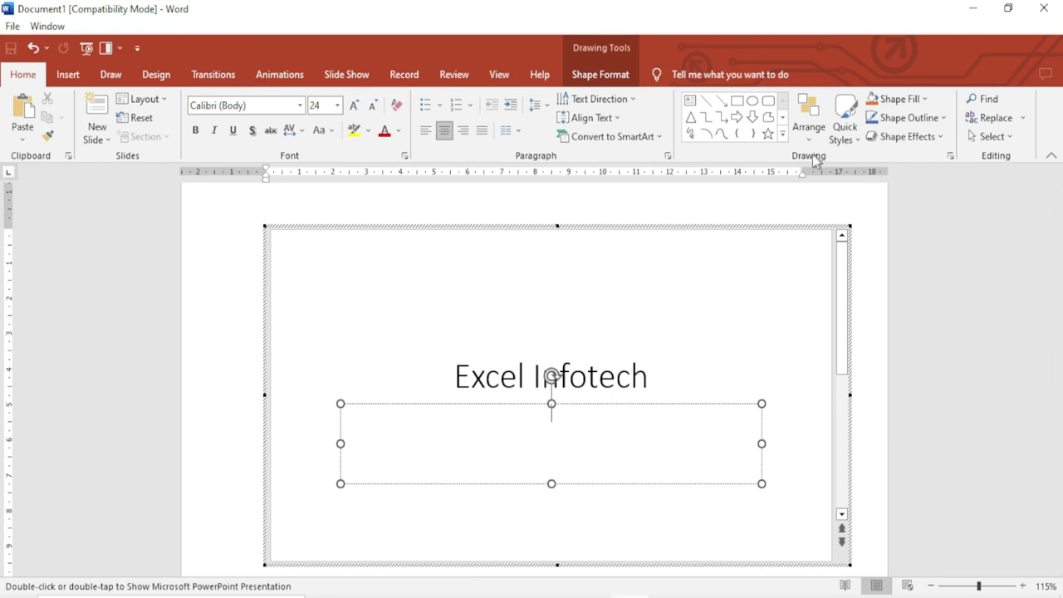
left_click(230, 269)
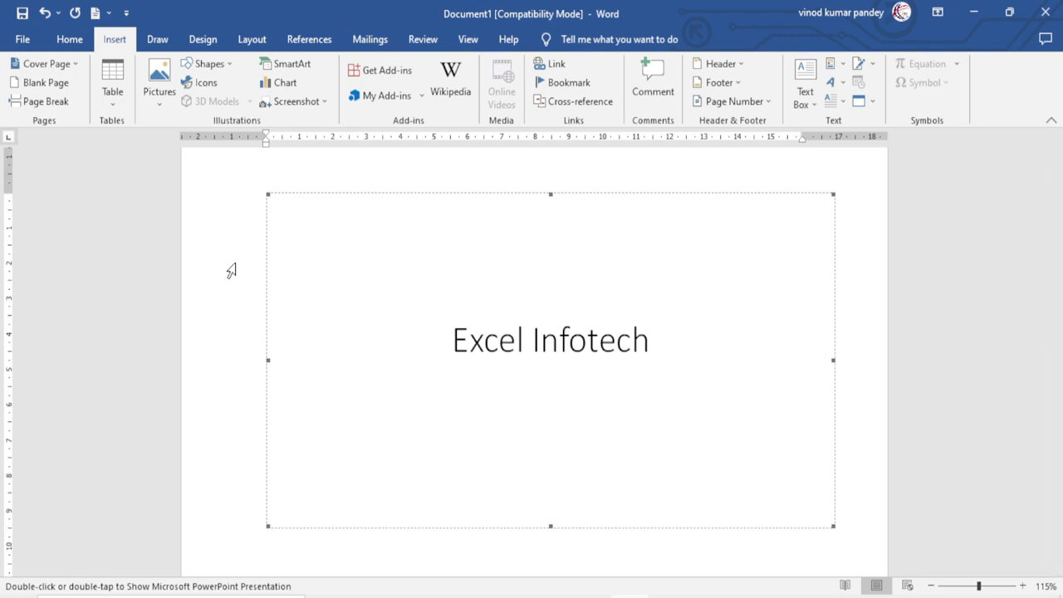
left_click(231, 270)
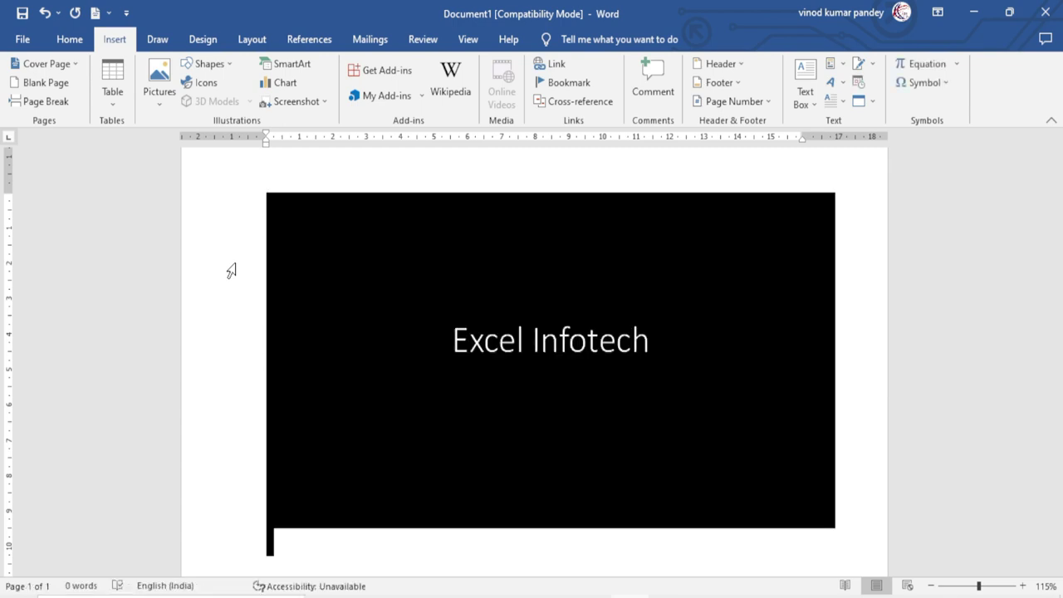
key("BackSpace")
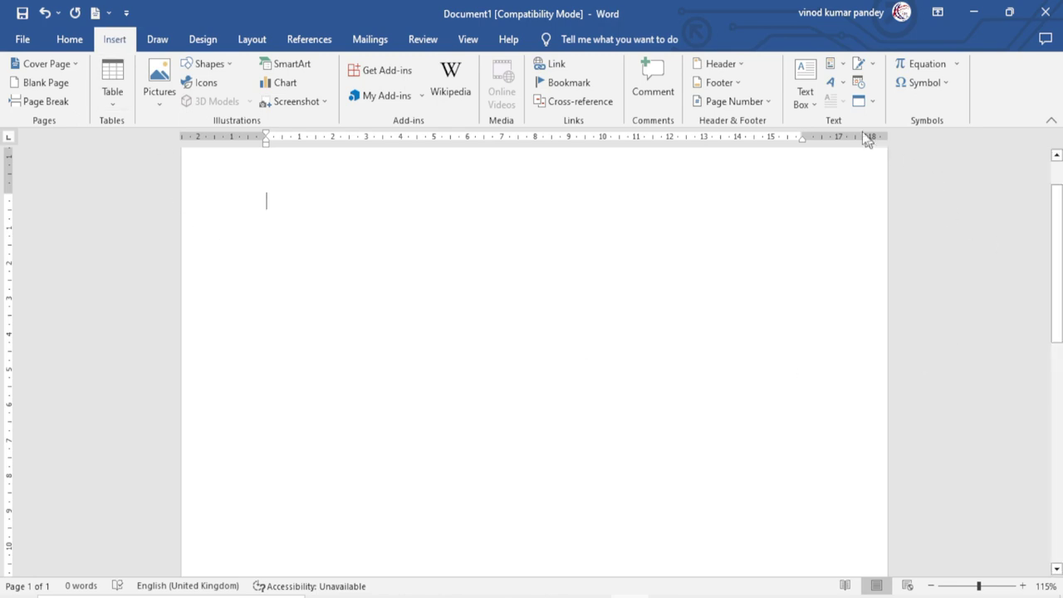
Step: Embed a new Microsoft Excel Worksheet object from the Object type list
left_click(858, 101)
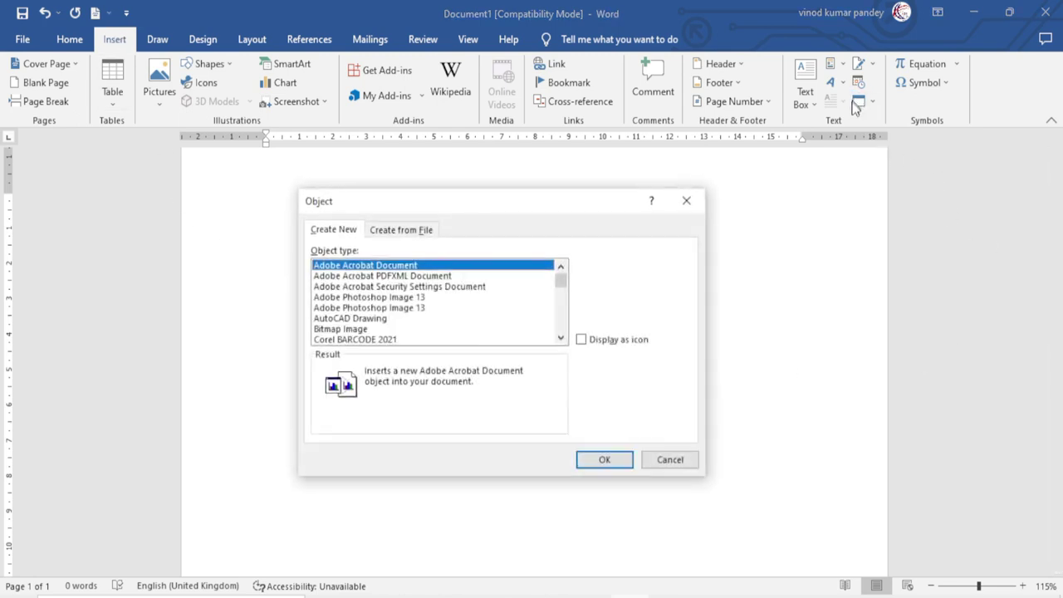
left_click(561, 339)
left_click(560, 338)
left_click(561, 339)
left_click(561, 339)
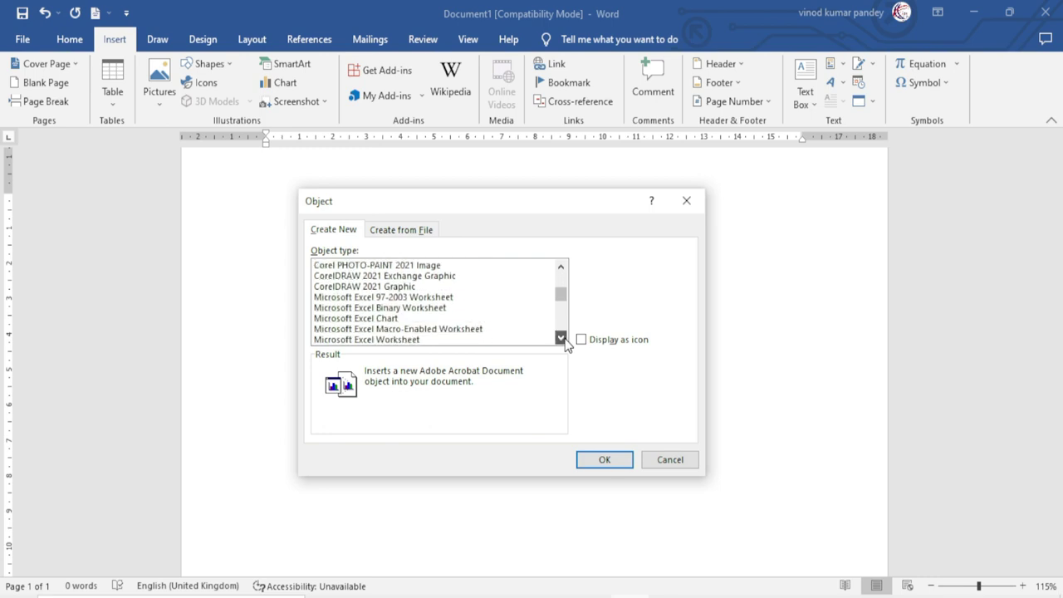
left_click(561, 339)
left_click(561, 338)
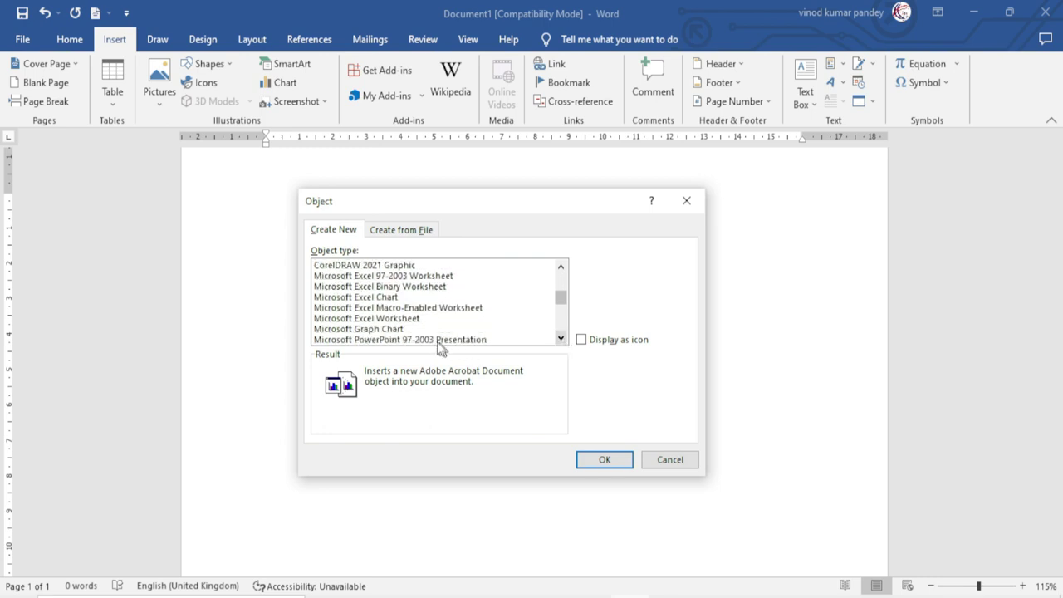
left_click(346, 319)
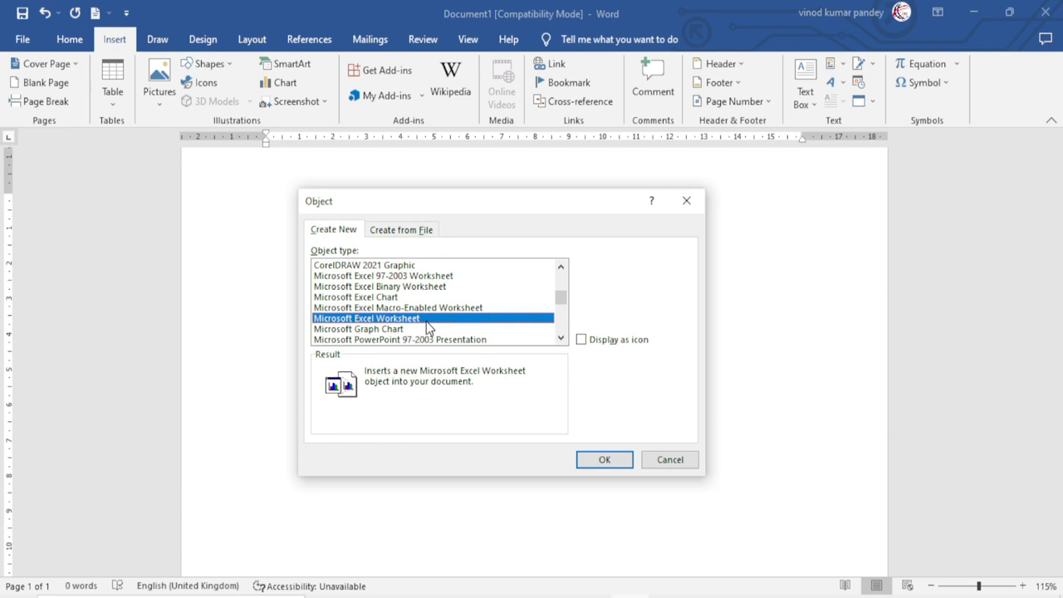
left_click(592, 459)
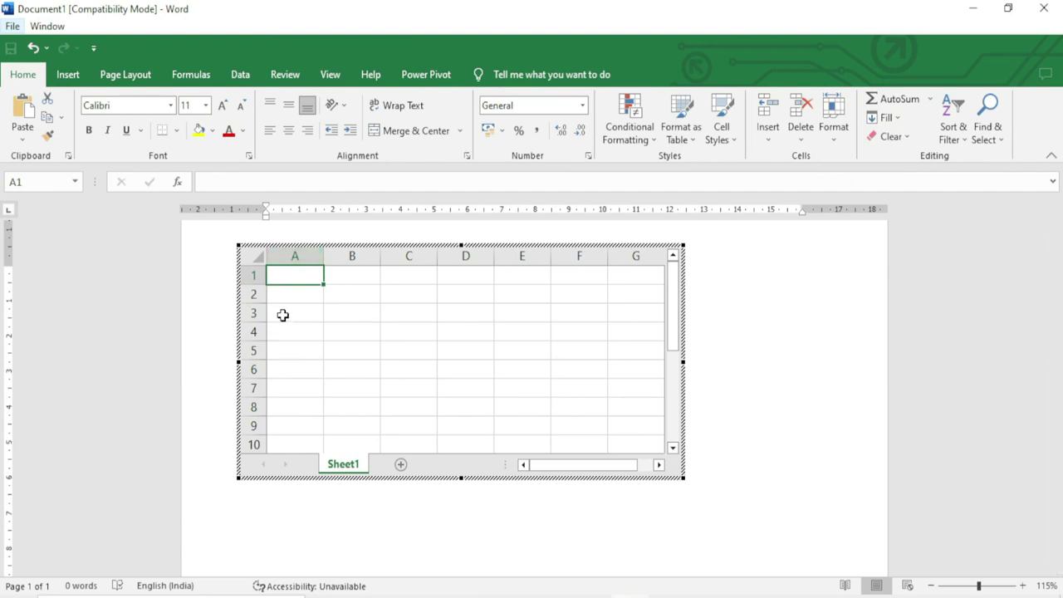
Step: Enter 454, 54, 545 and 455 in A1:A4 and AutoSum them in A5 to get 1508
type("454 54 545 455")
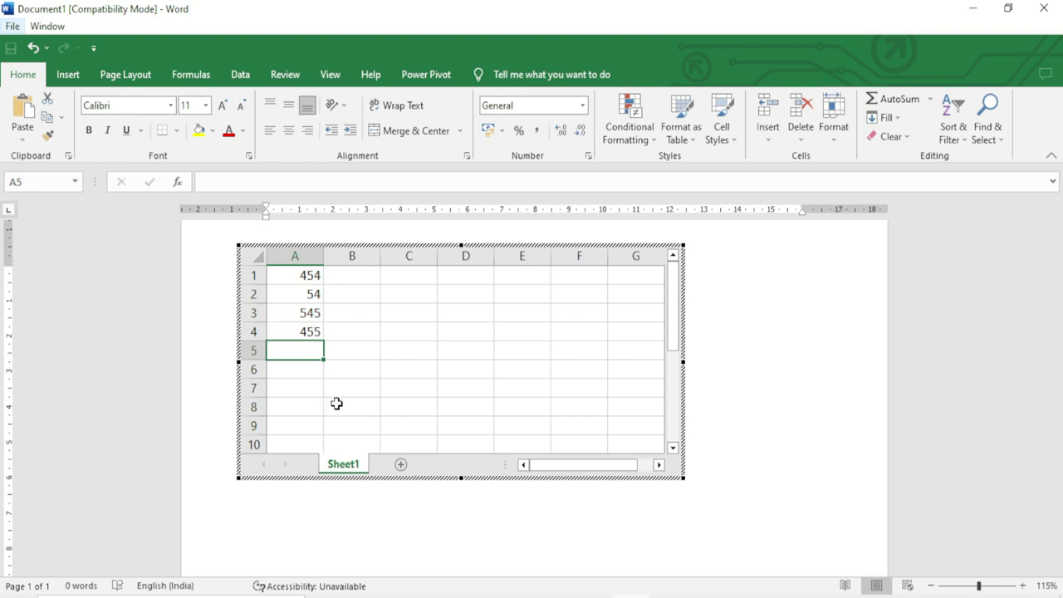
key("alt+equal")
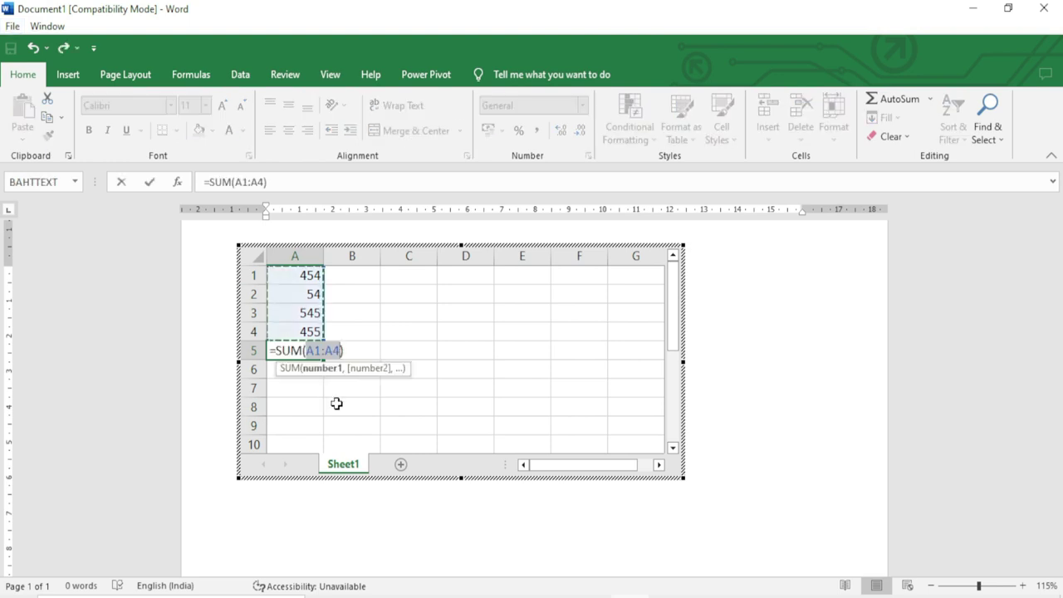
key("Return")
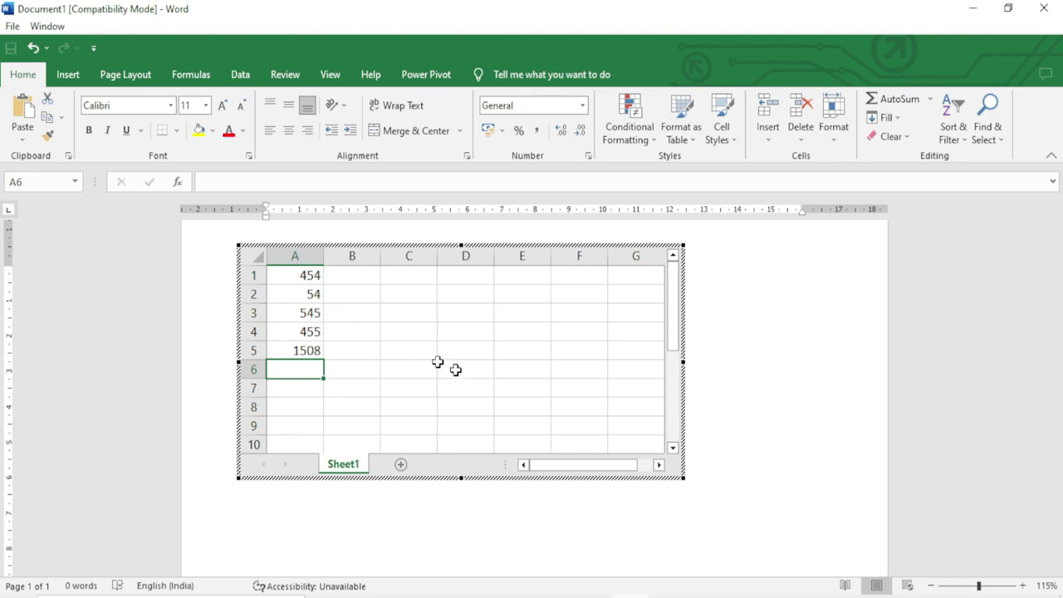
Step: Leave the worksheet, reopen it for editing, then escape back to the page
left_click(760, 373)
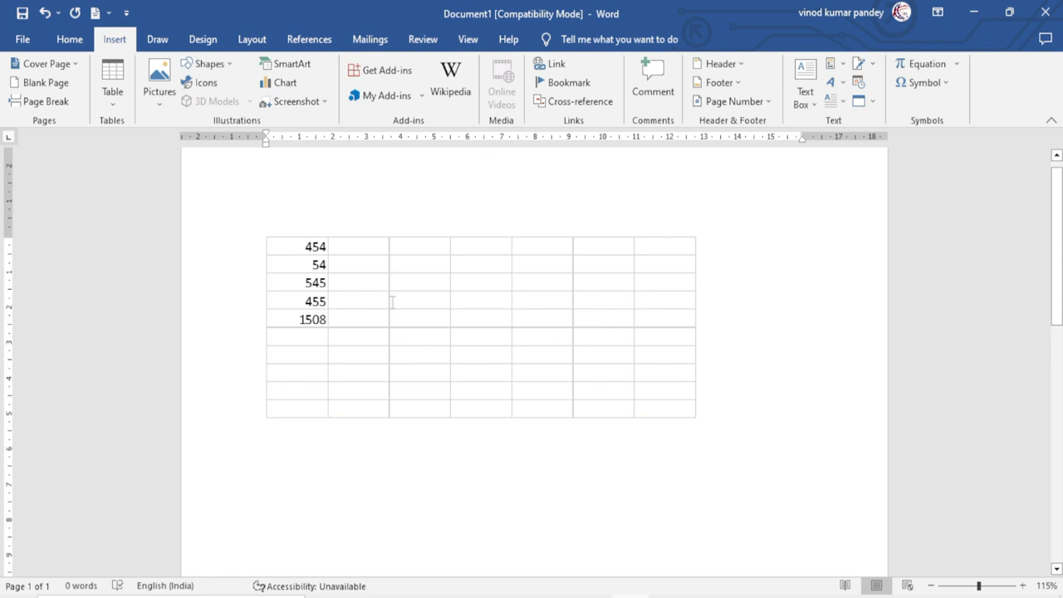
double_click(351, 281)
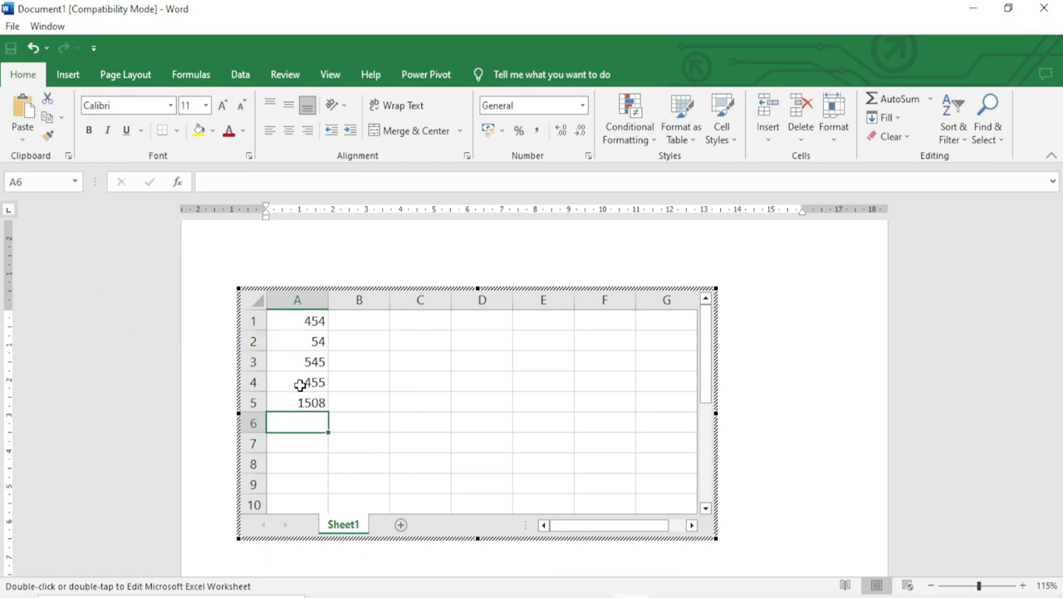
key("Escape")
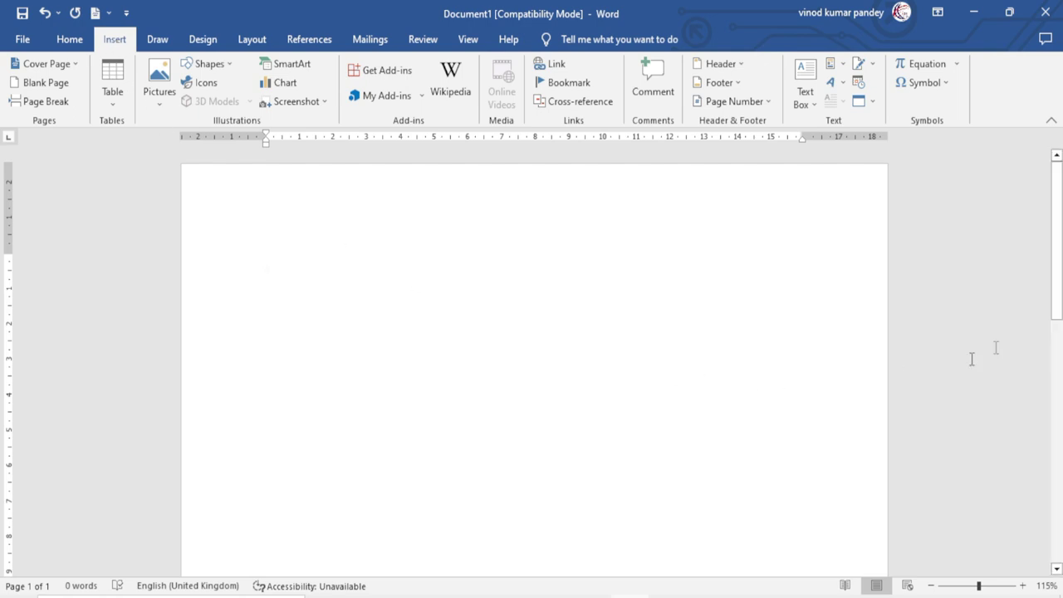
Step: Embed Building Blicks Orgnizer.mp4 from the D: drive as an object created from file
left_click(858, 104)
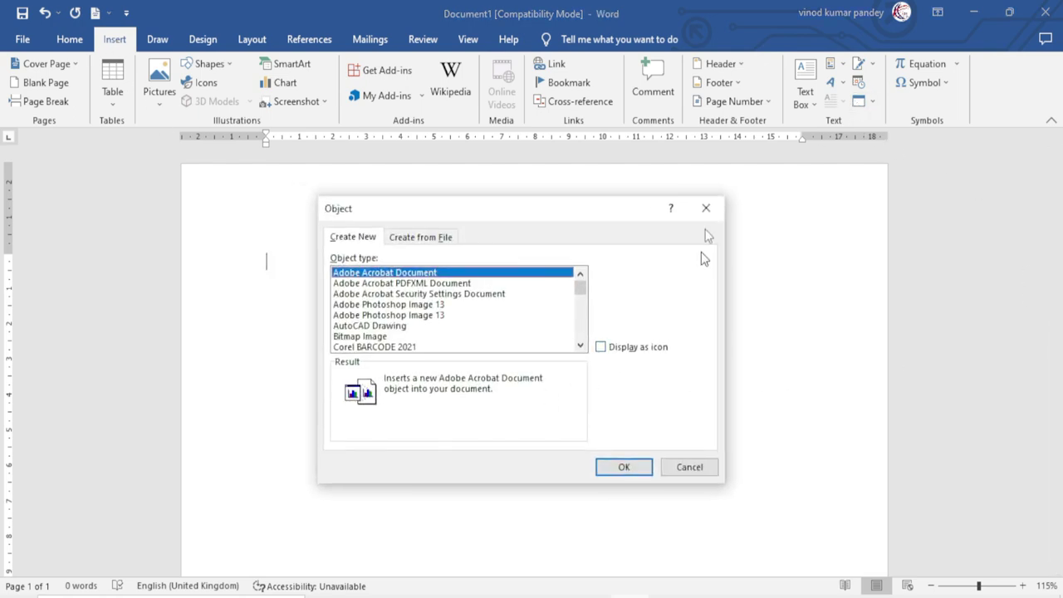
left_click(430, 243)
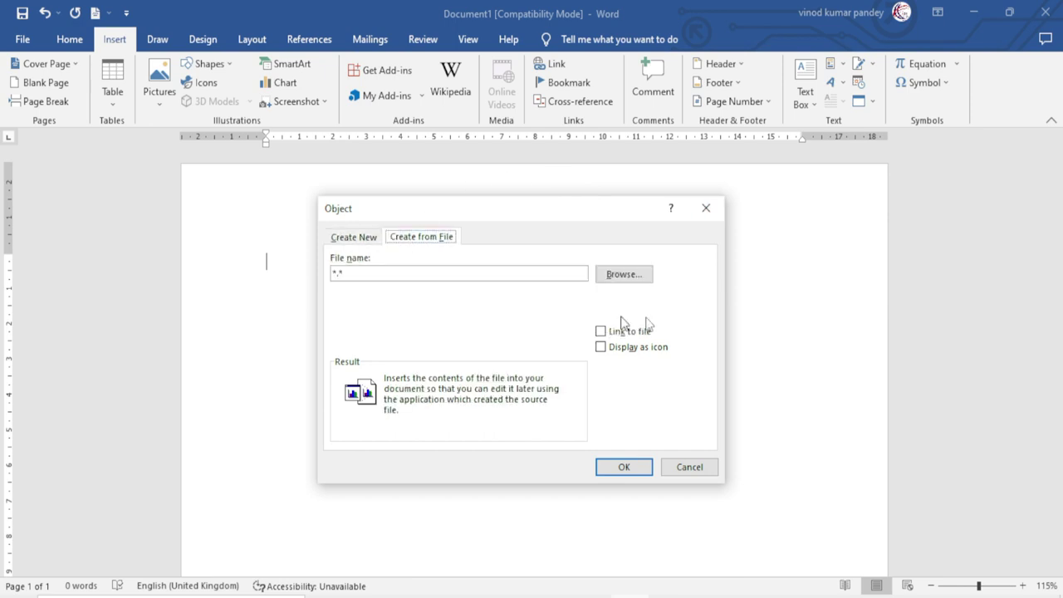
left_click(629, 281)
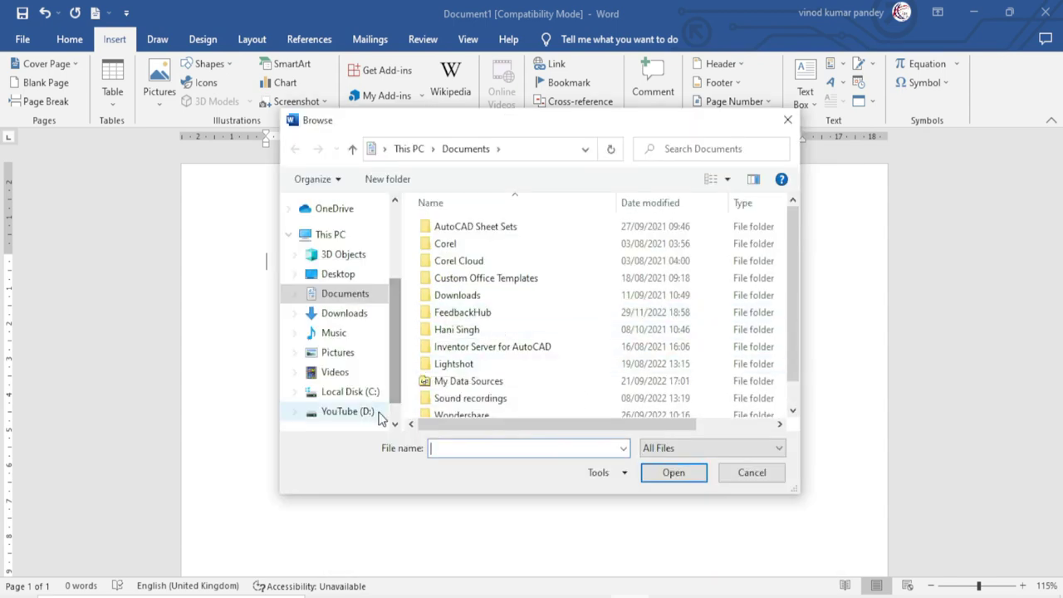
left_click(345, 412)
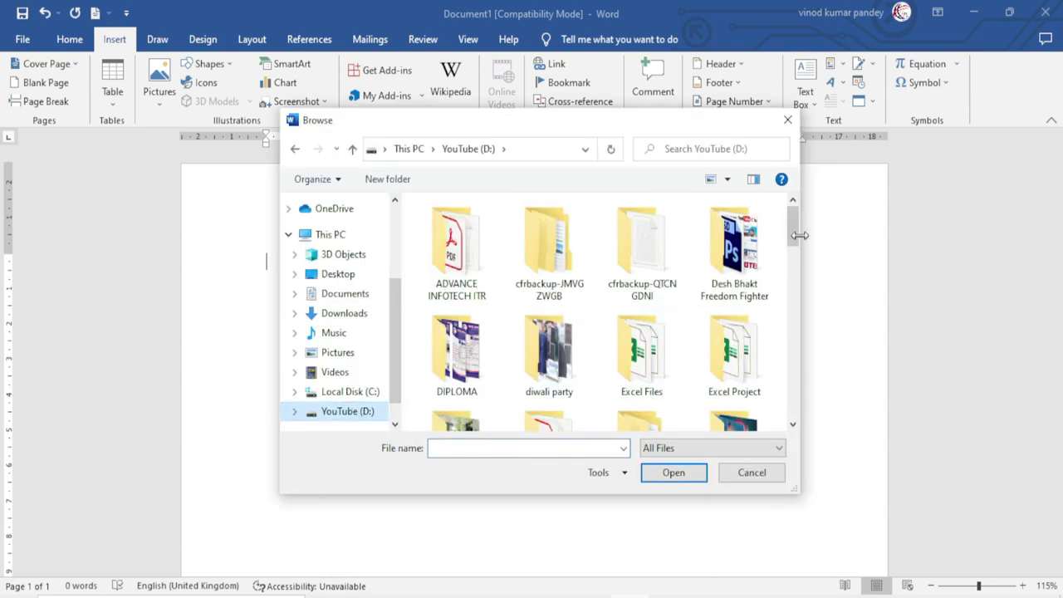
left_click_drag(793, 236, 781, 332)
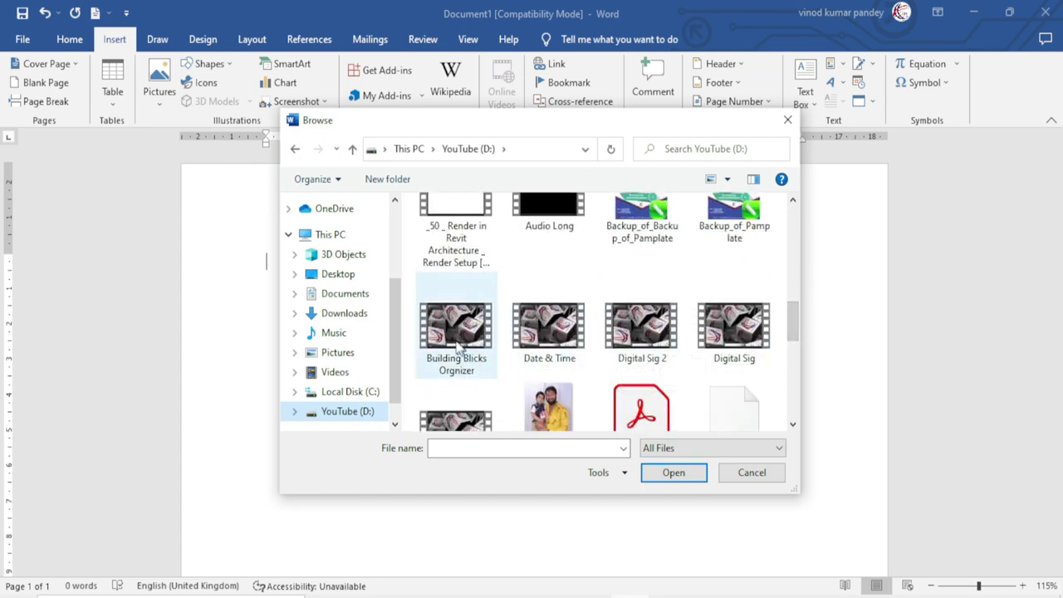
left_click(454, 347)
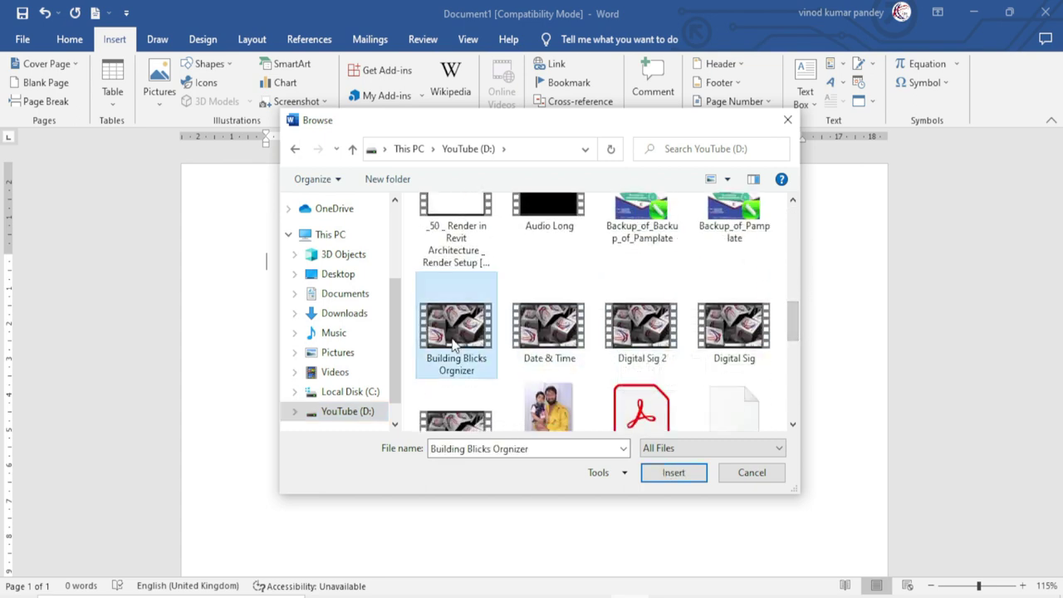
left_click(677, 477)
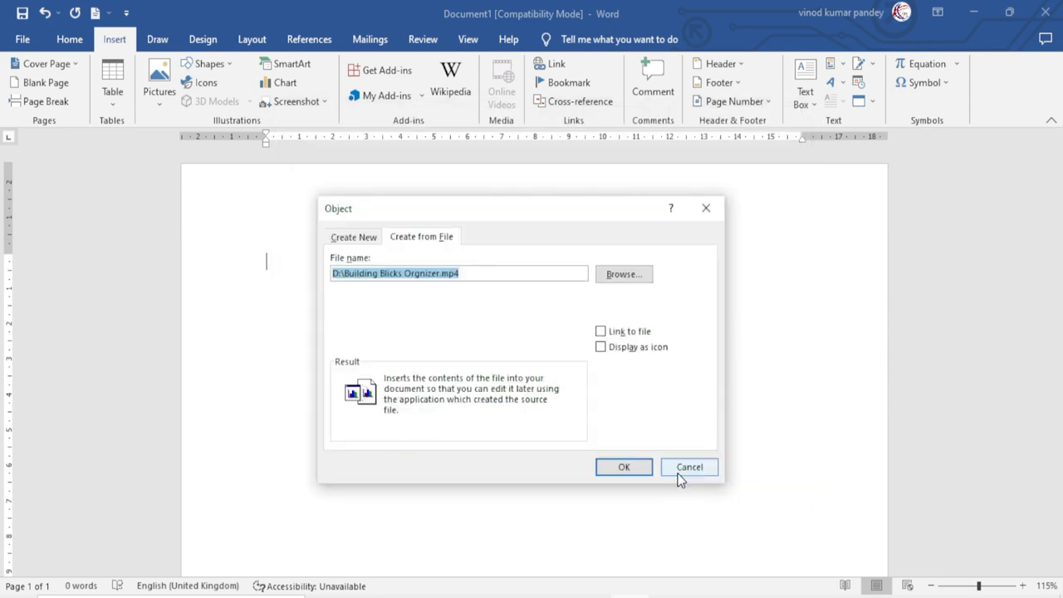
left_click(633, 470)
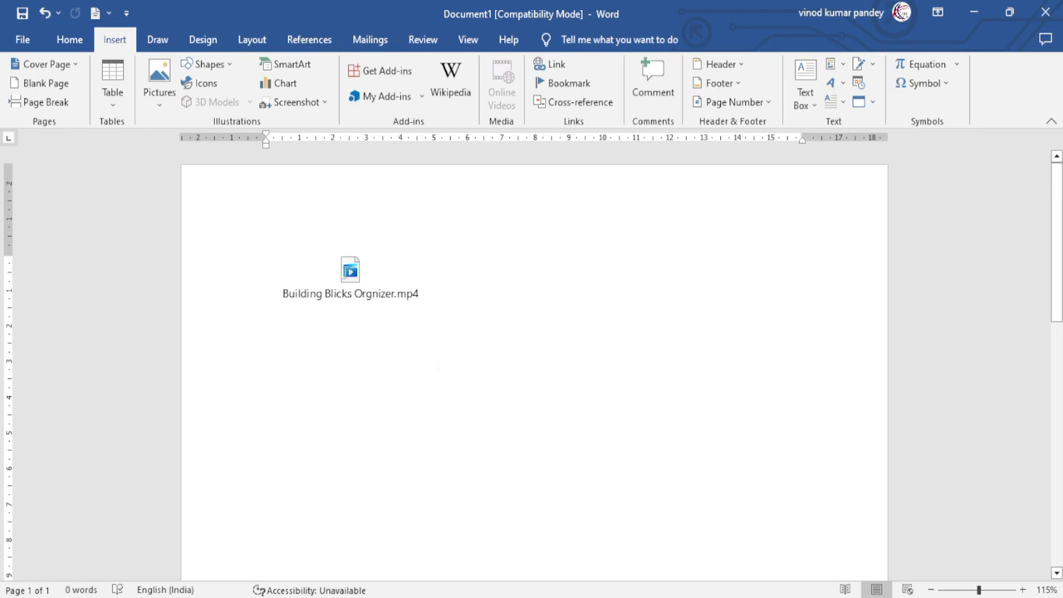
Step: Open the embedded mp4 package and confirm so the video plays
left_click(349, 273)
double_click(349, 272)
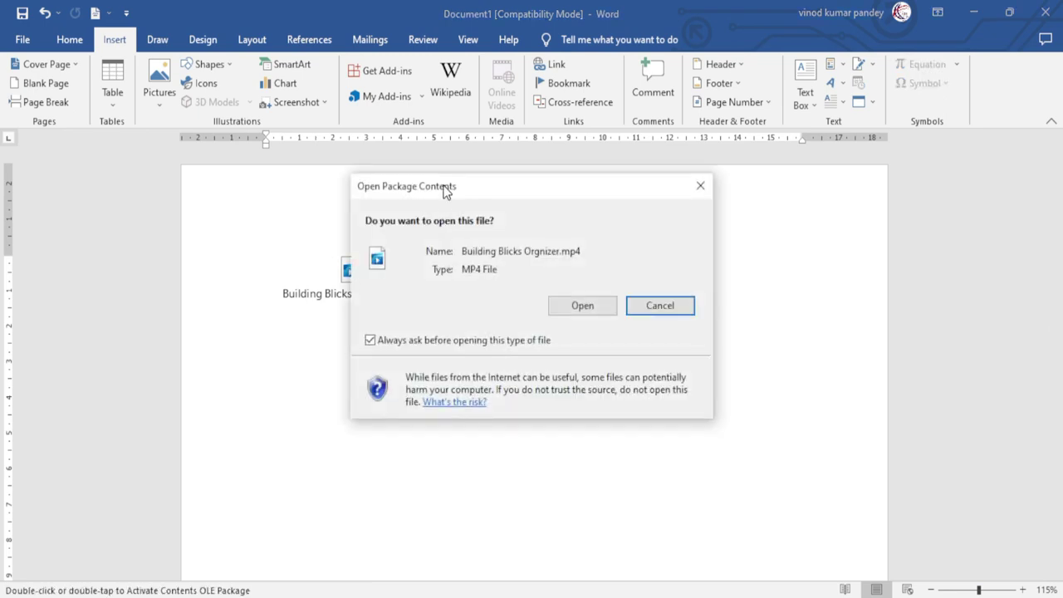
left_click_drag(444, 194, 418, 243)
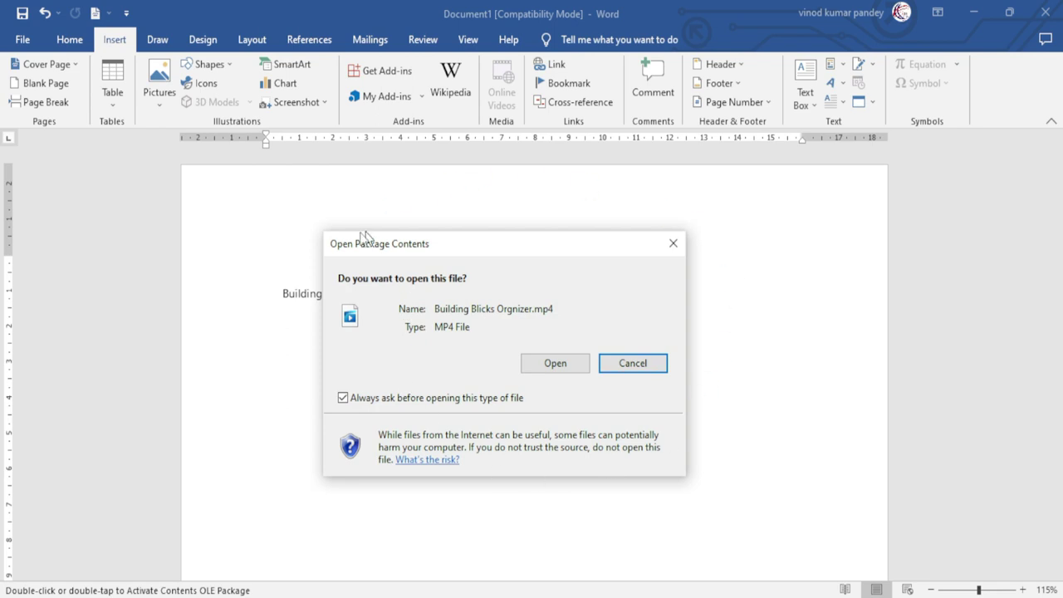
left_click(555, 365)
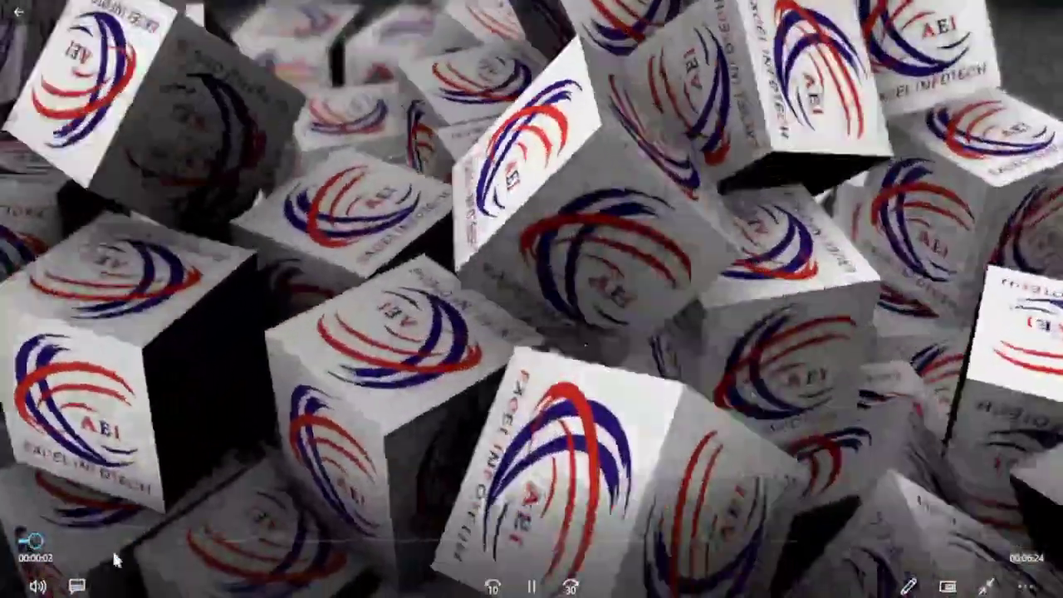
Step: Pause the Building Blicks Orgnizer video and close the Movies & TV player
left_click(117, 510)
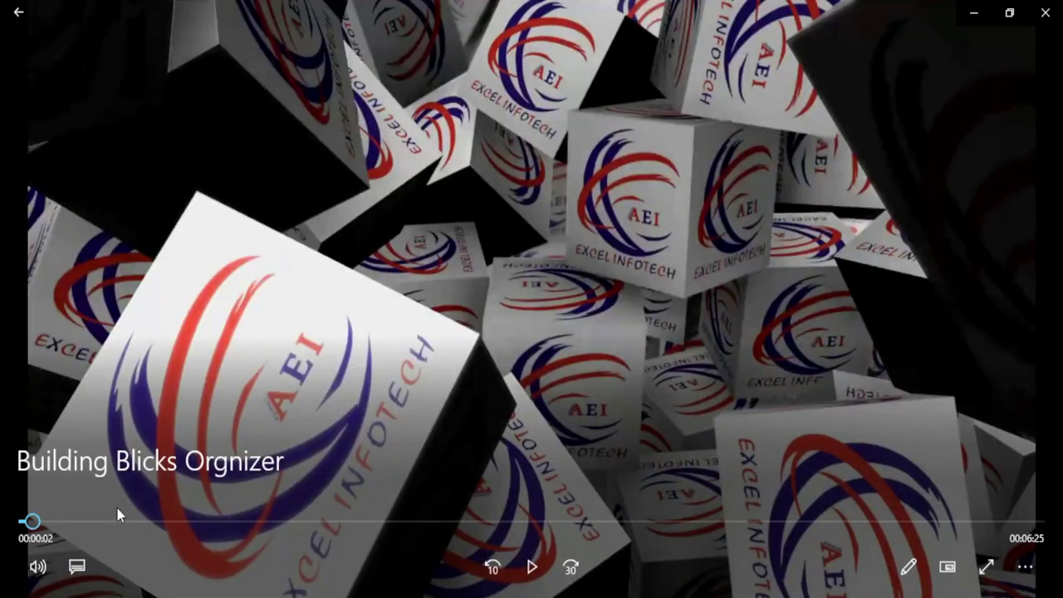
left_click(1045, 16)
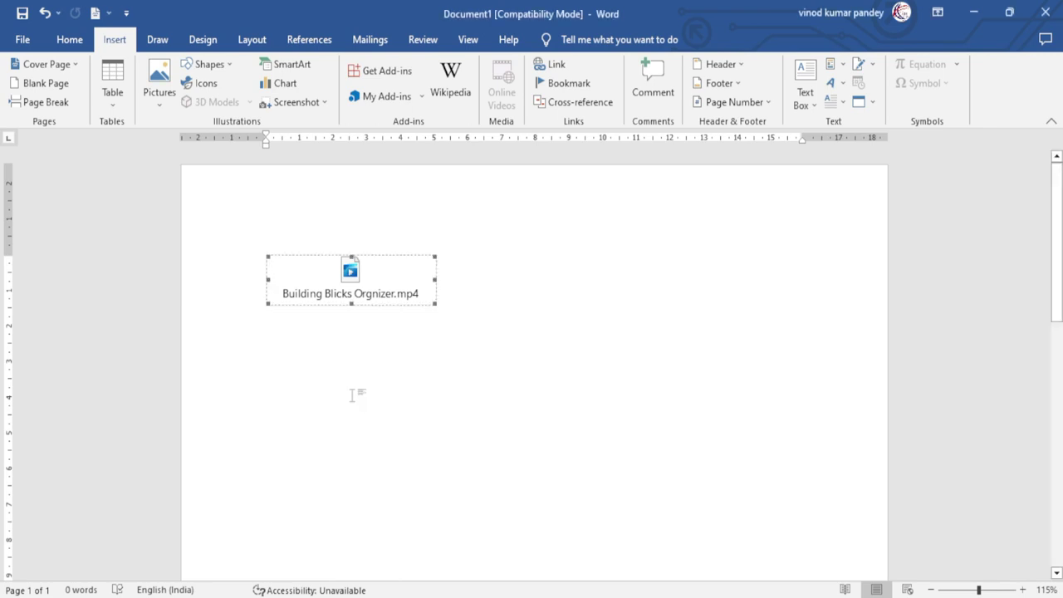
Step: Delete the embedded mp4 object and insert the text of the print PDF from Downloads
left_click_drag(356, 395, 336, 399)
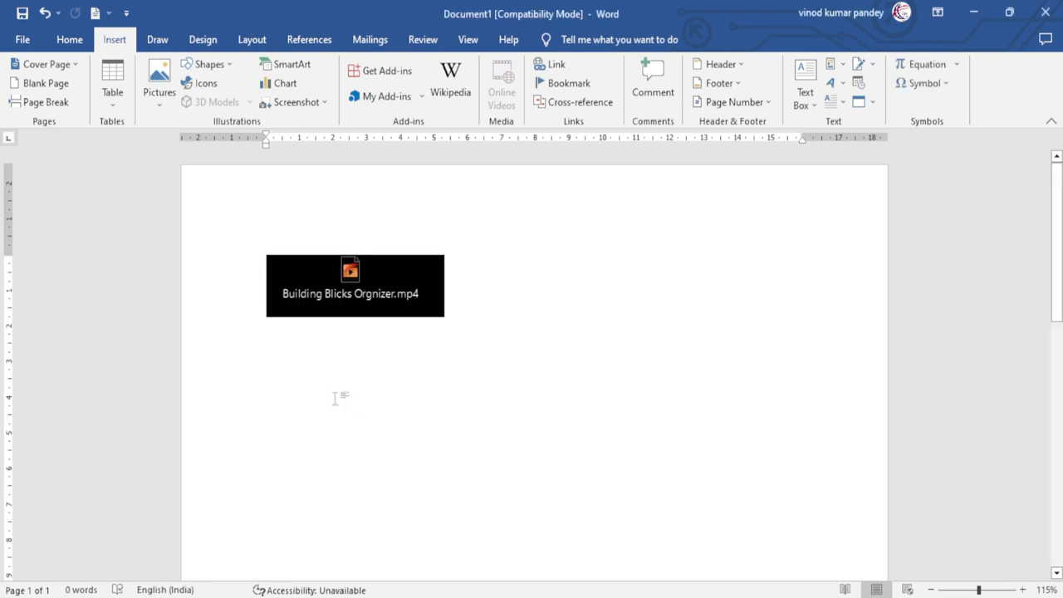
key("Delete")
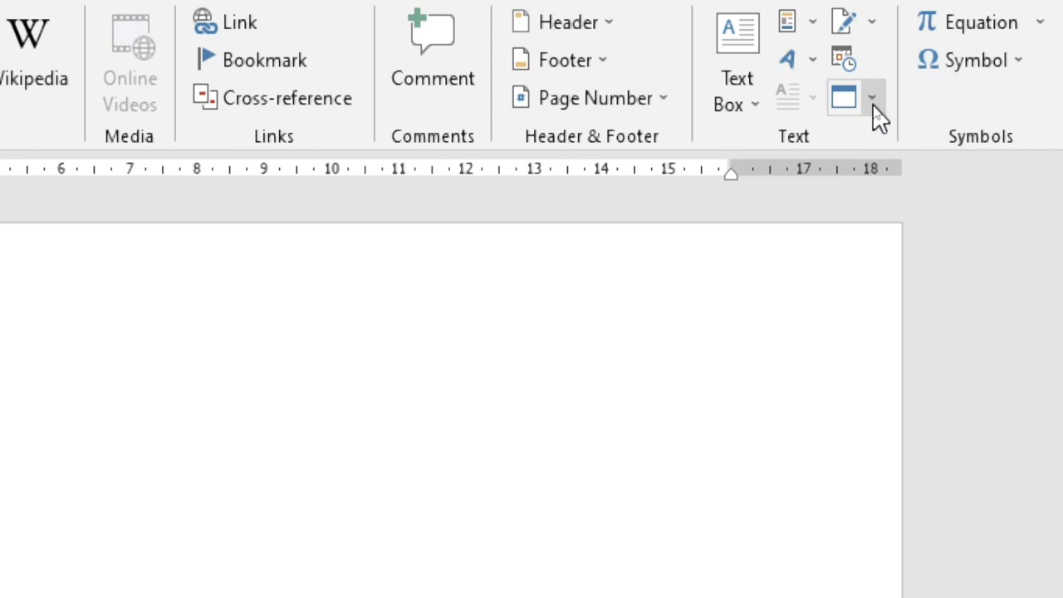
left_click(872, 100)
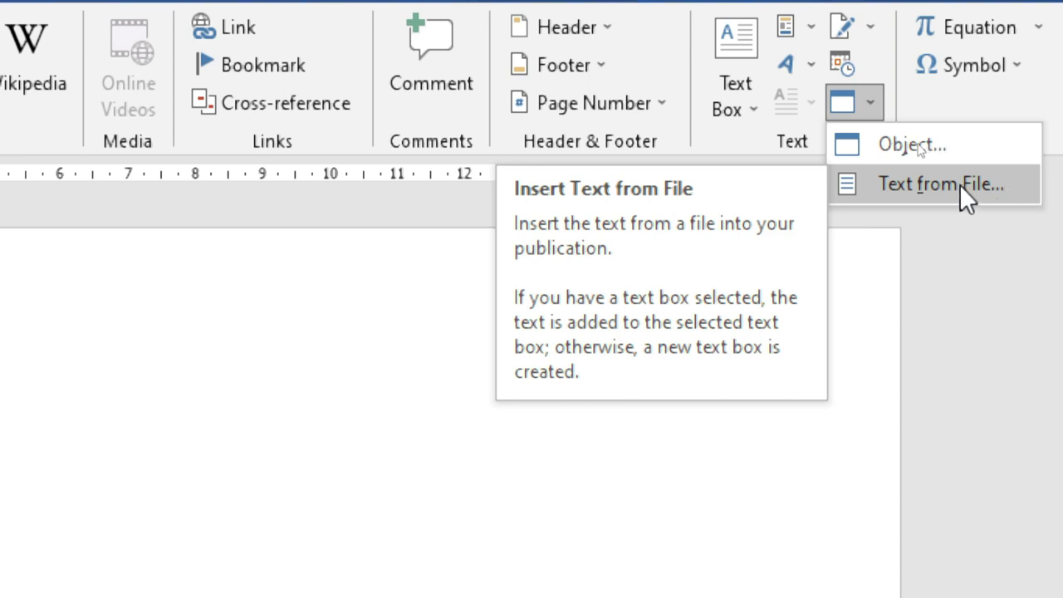
left_click(920, 180)
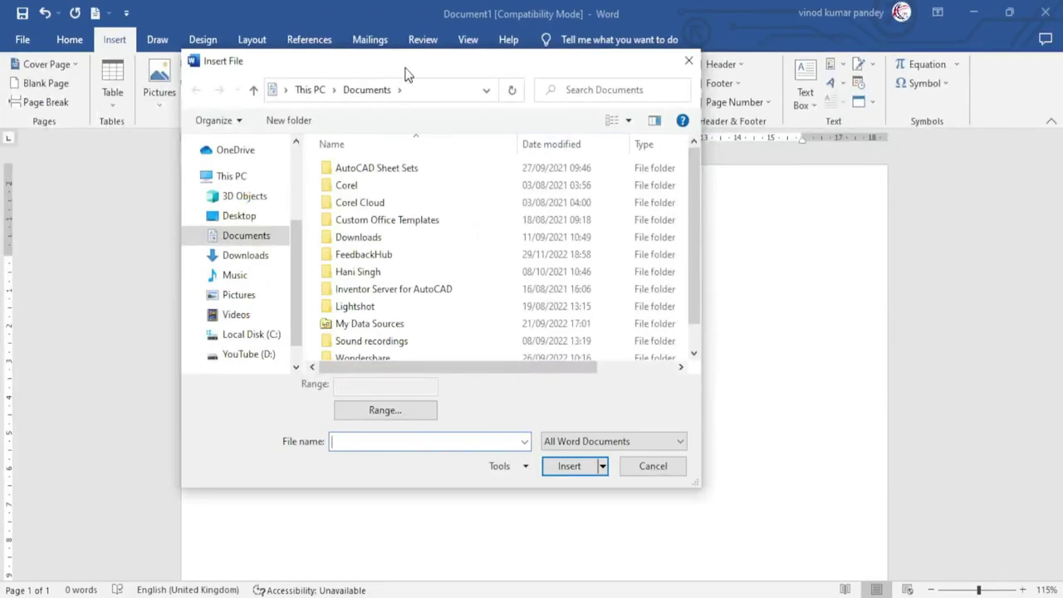
mouse_move(405, 68)
left_mouse_down()
mouse_move(422, 123)
mouse_move(461, 128)
left_mouse_up()
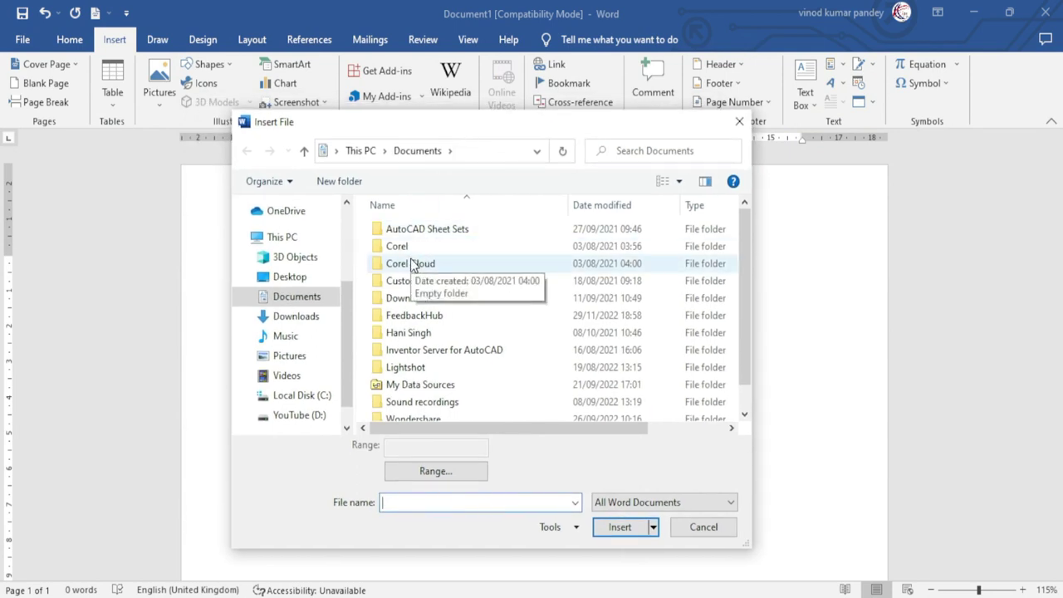
left_click(298, 322)
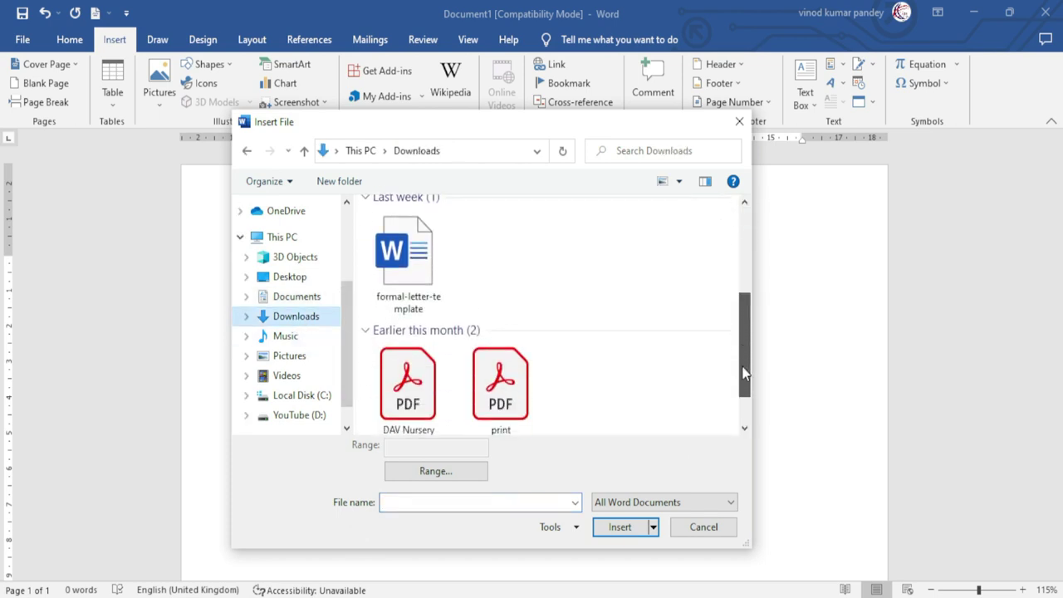
left_click_drag(745, 291, 745, 397)
left_click(503, 374)
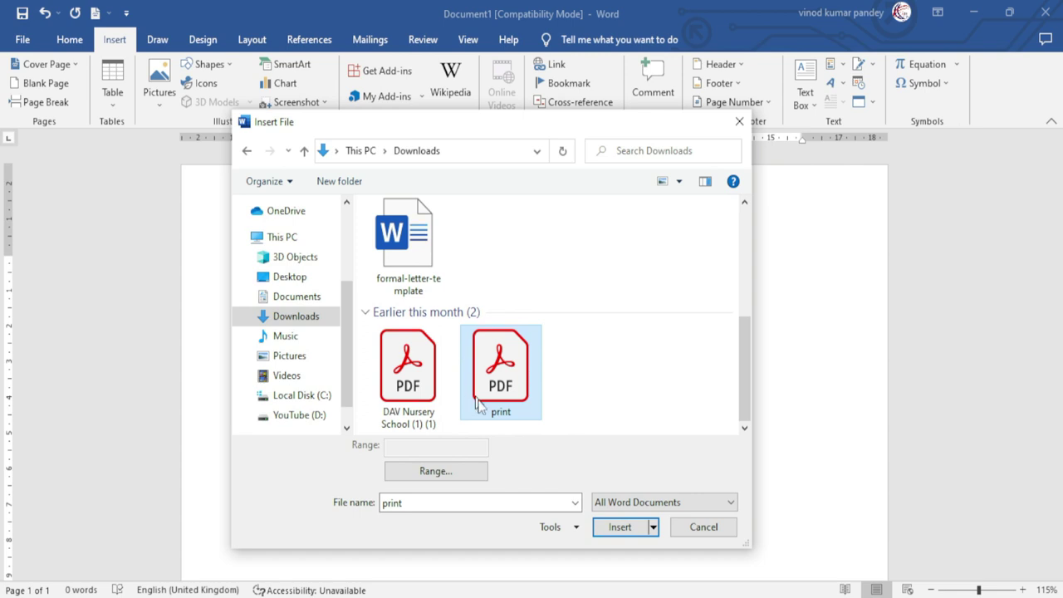
left_click(619, 530)
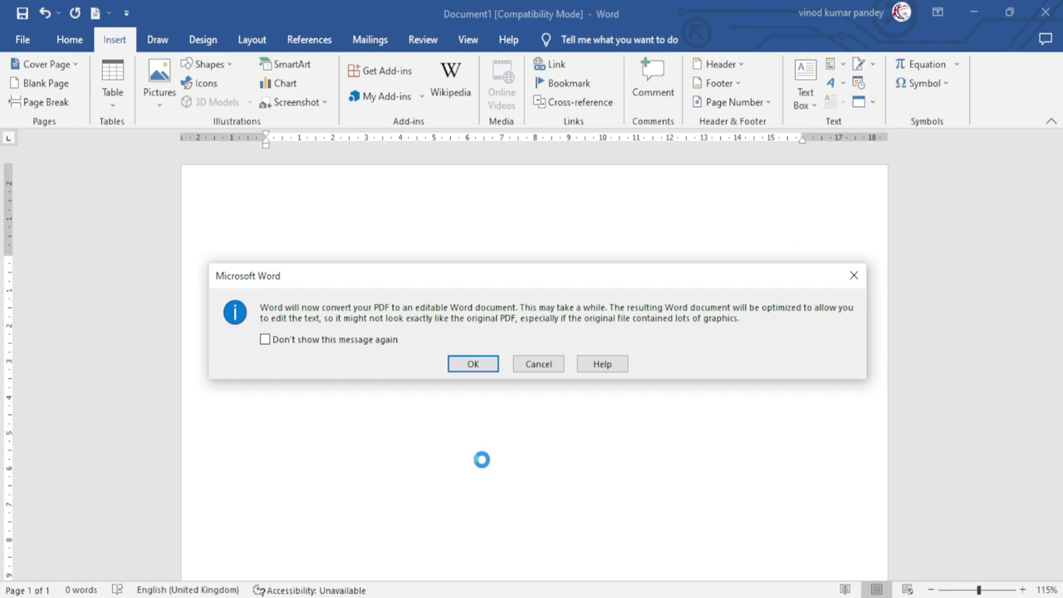
Step: Accept the PDF-to-editable-text conversion and scroll up through the inserted school table
left_click(465, 363)
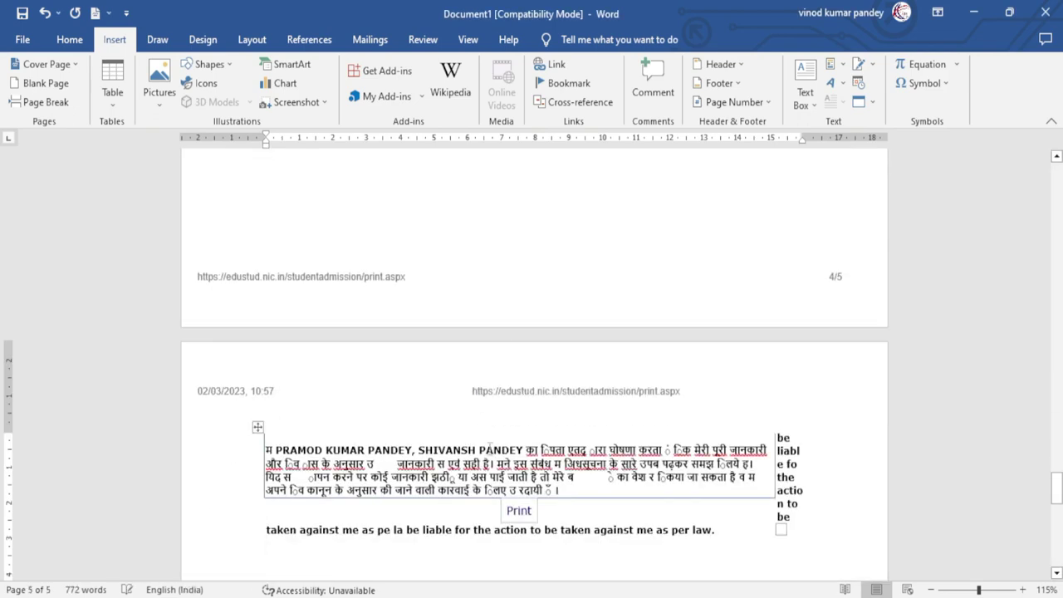
scroll(490, 448, "up", 5)
scroll(490, 448, "up", 3)
scroll(490, 448, "up", 3)
scroll(490, 449, "up", 3)
scroll(490, 448, "up", 3)
scroll(490, 448, "up", 1)
scroll(490, 449, "up", 2)
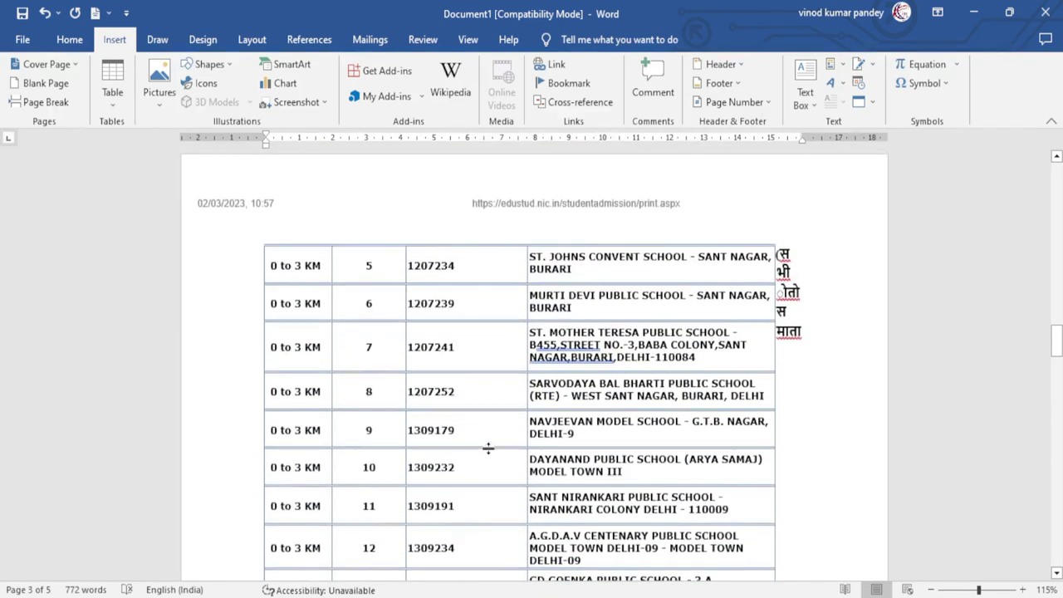
left_click(457, 349)
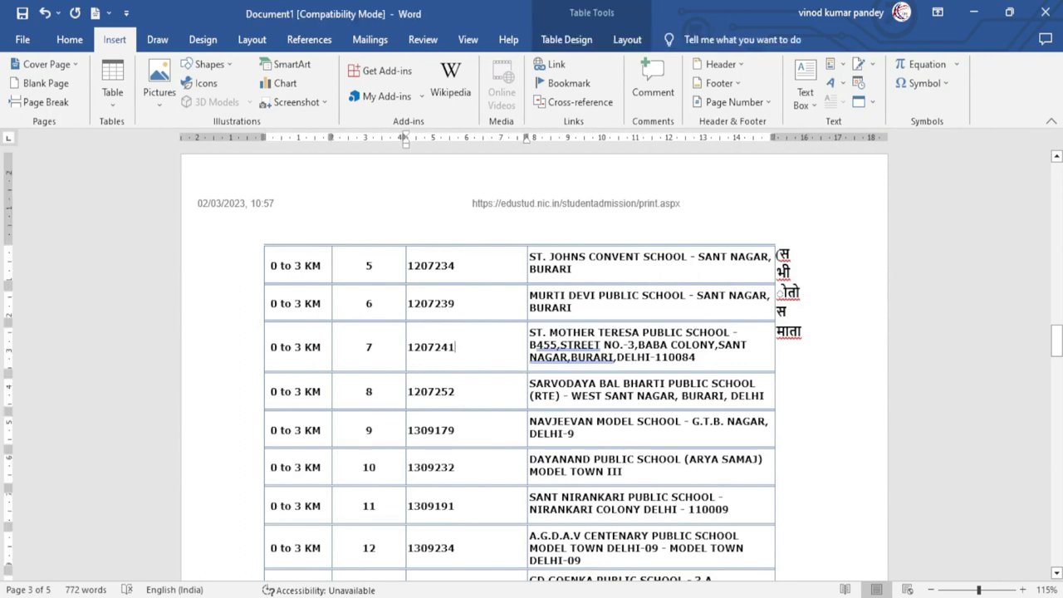
key("BackSpace")
key("BackSpace")
key("BackSpace")
key("BackSpace")
type("1454545")
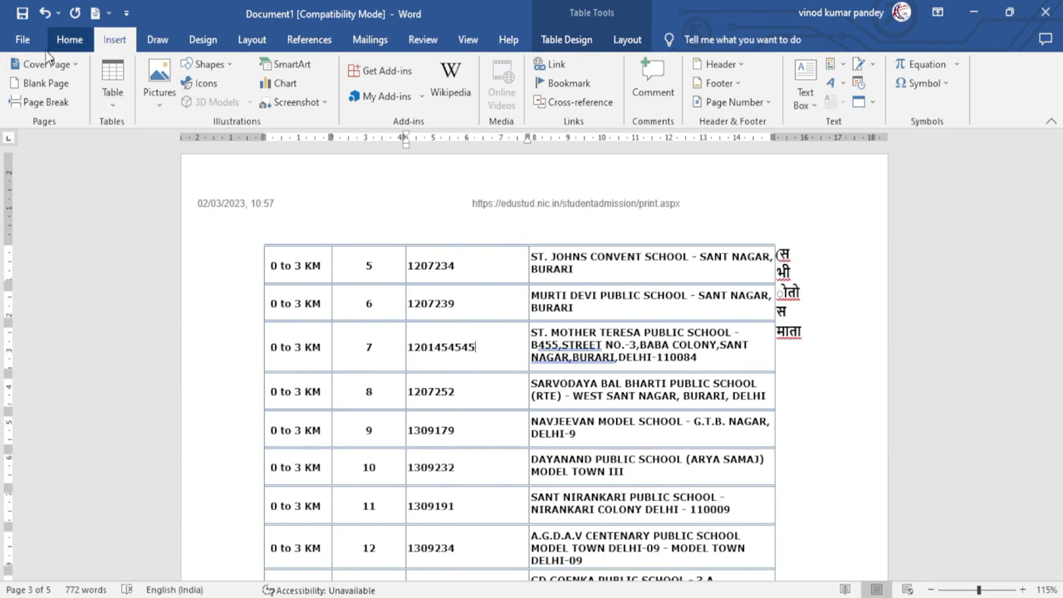
left_click(22, 39)
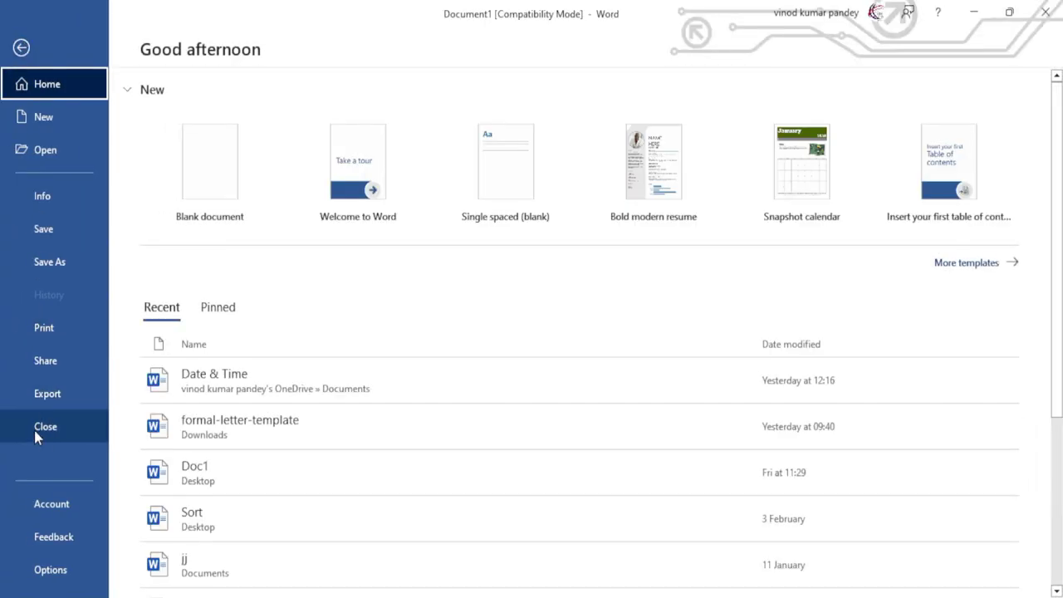
Step: Publish the document as 'REGISTRATION FORM FOR ADMISSION UNDER EWS' PDF on the Desktop
left_click(47, 400)
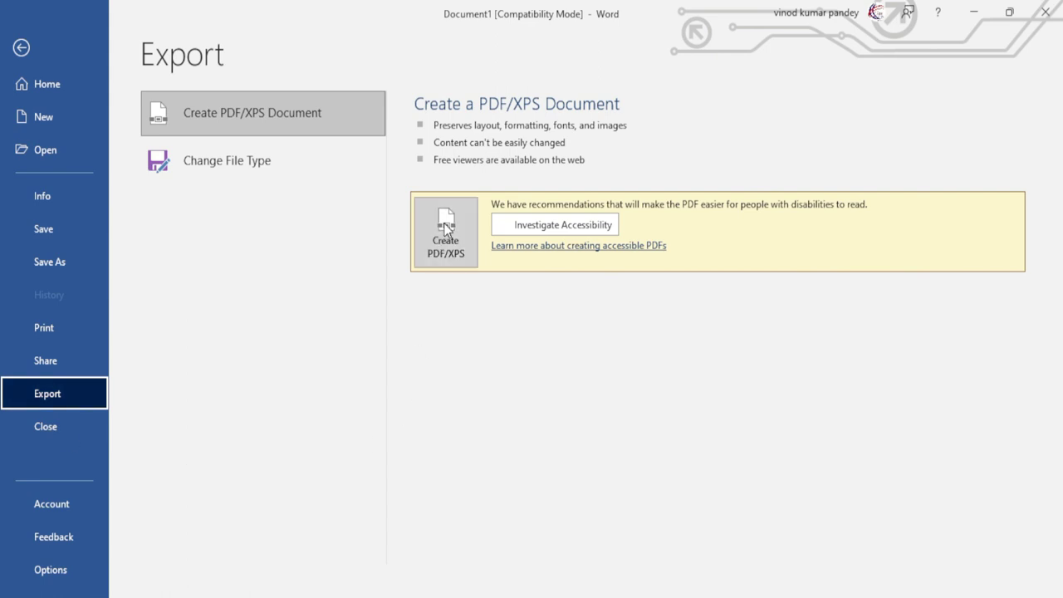
left_click(445, 228)
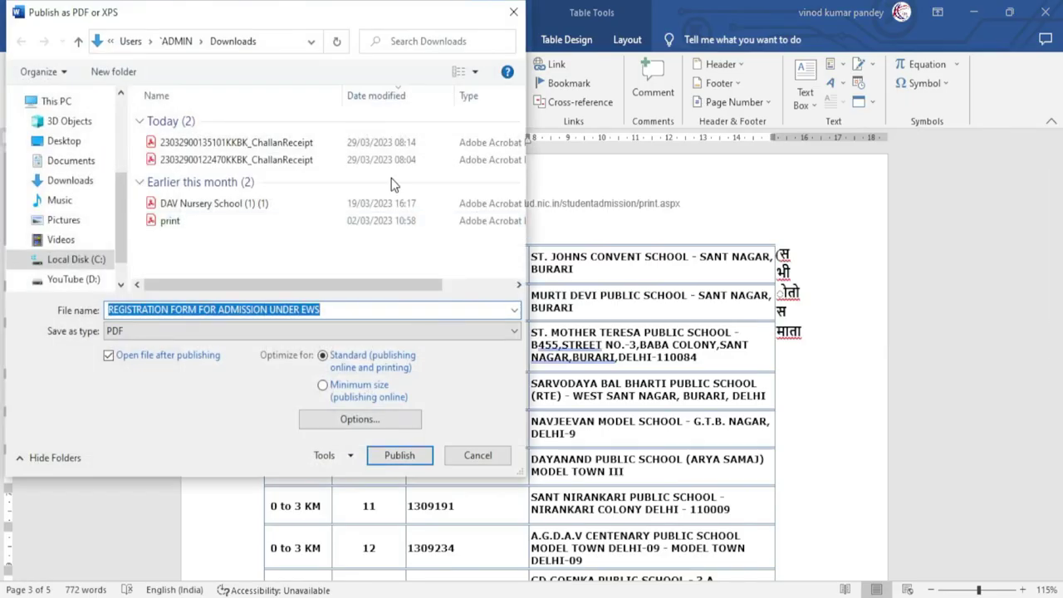
left_click_drag(279, 15, 532, 56)
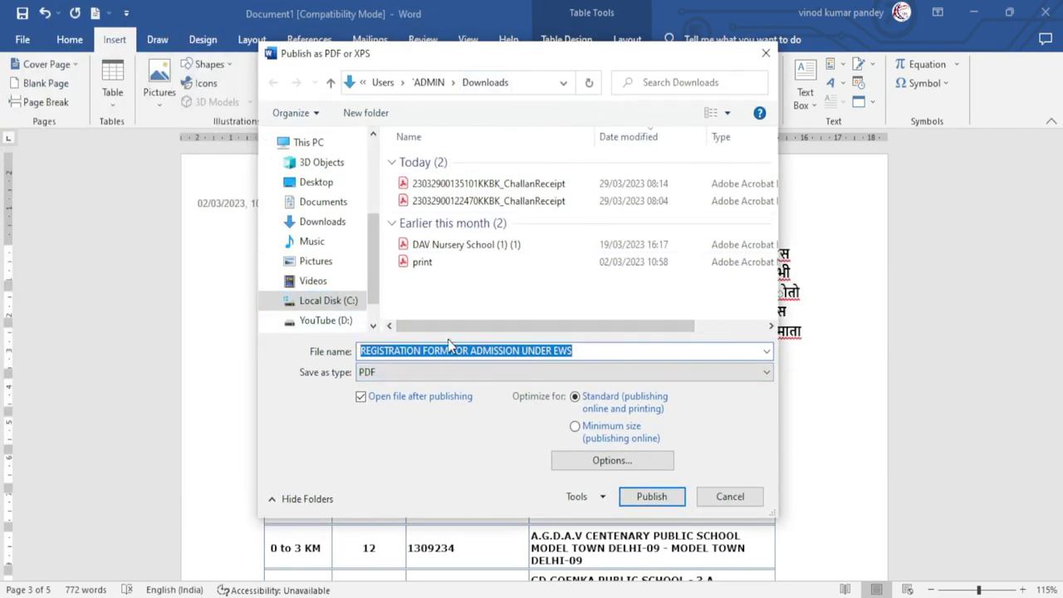
left_click(309, 182)
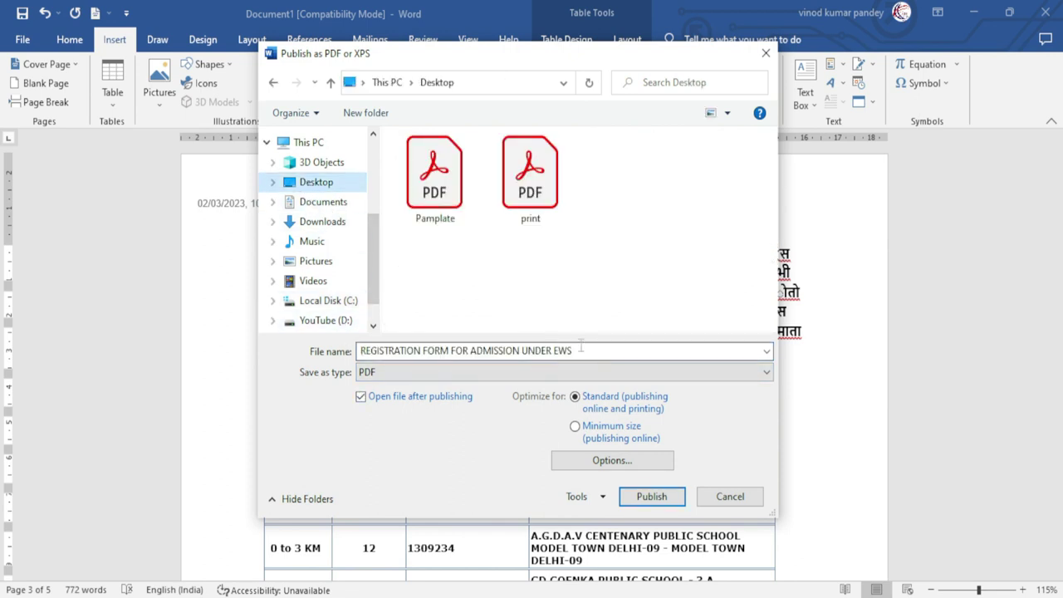
left_click(656, 496)
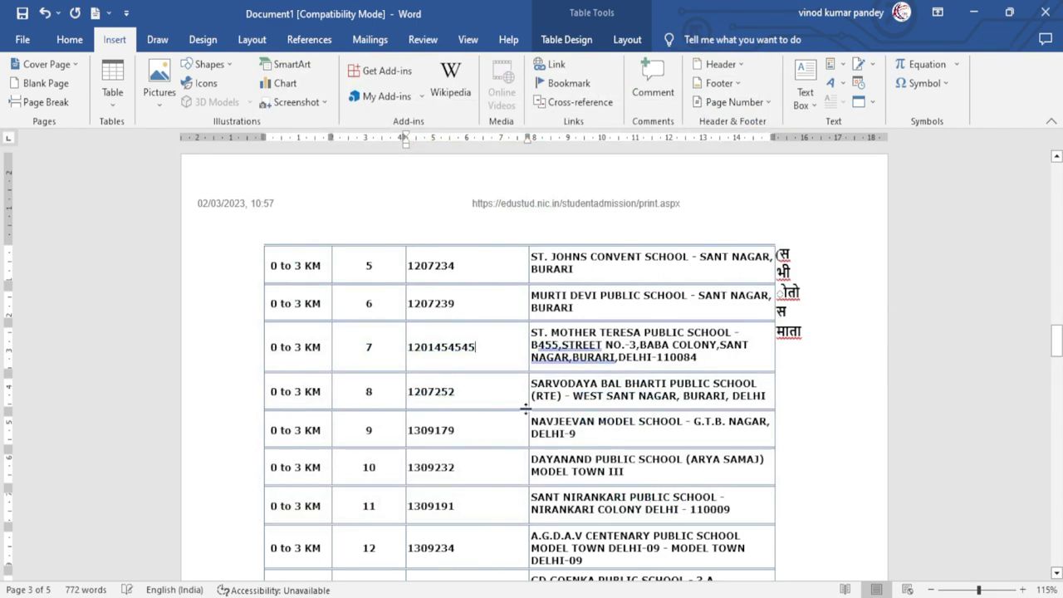
Step: Scroll through the registration form PDF in Acrobat Reader, then return to Word
scroll(421, 417, "down", 5)
scroll(421, 417, "down", 2)
scroll(421, 416, "down", 3)
scroll(420, 417, "down", 5)
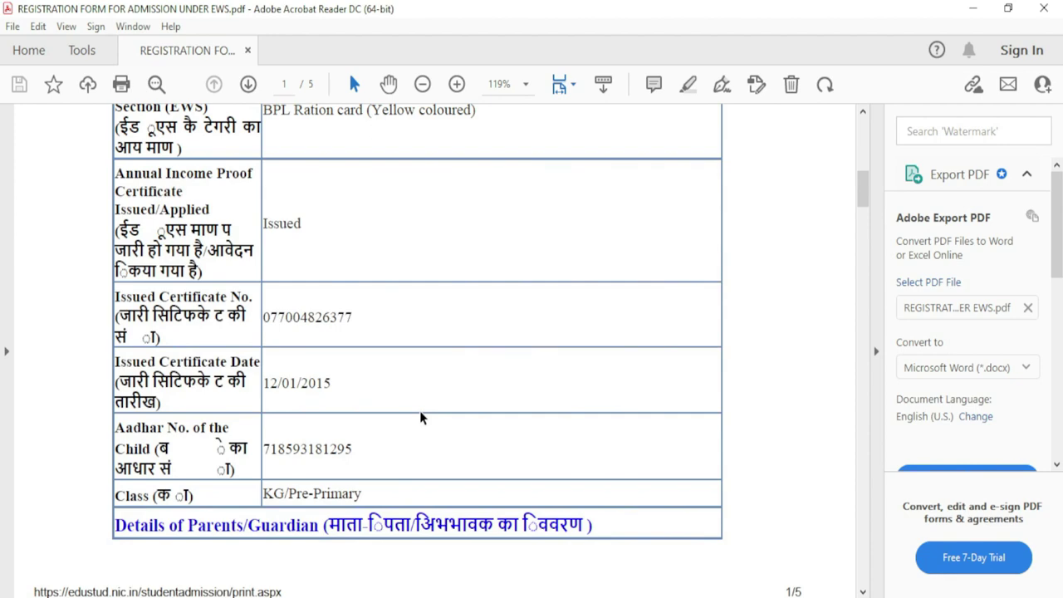
key("alt+Tab")
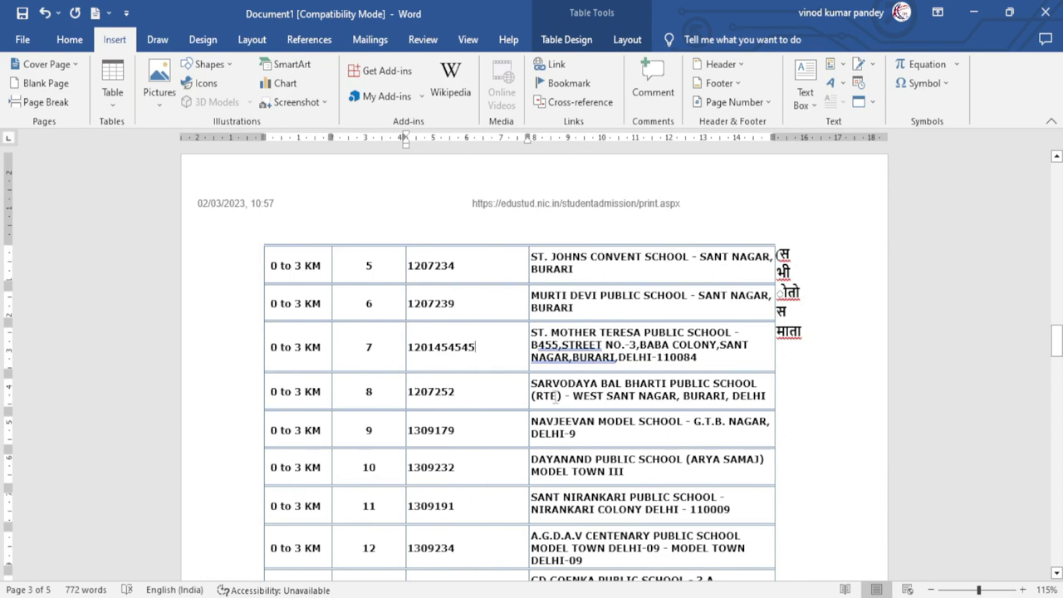
Step: Create a new blank document and insert Doc1 from the Desktop as text
key("ctrl+Home")
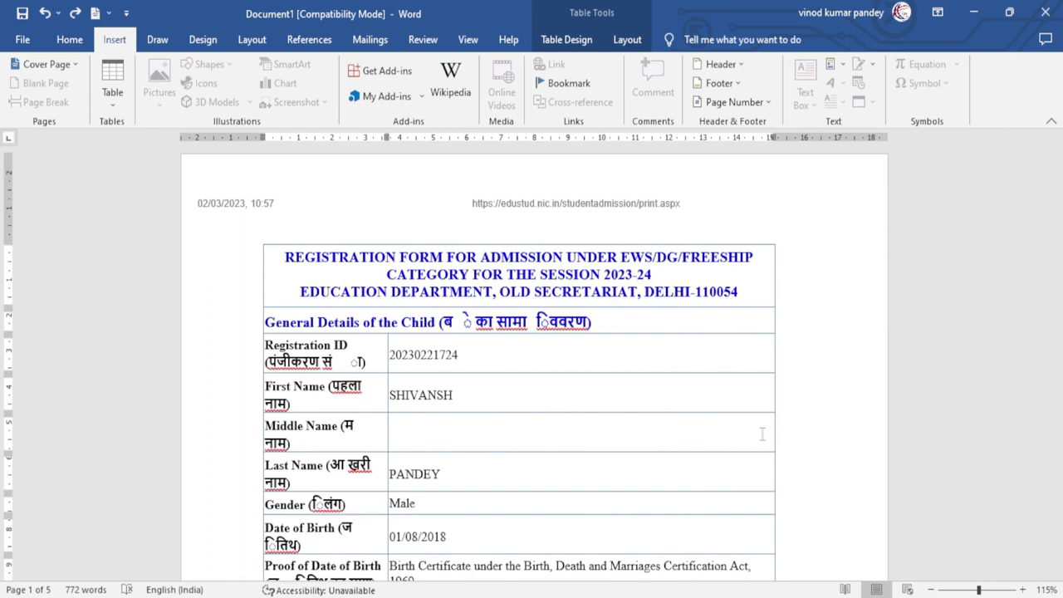
key("ctrl+n")
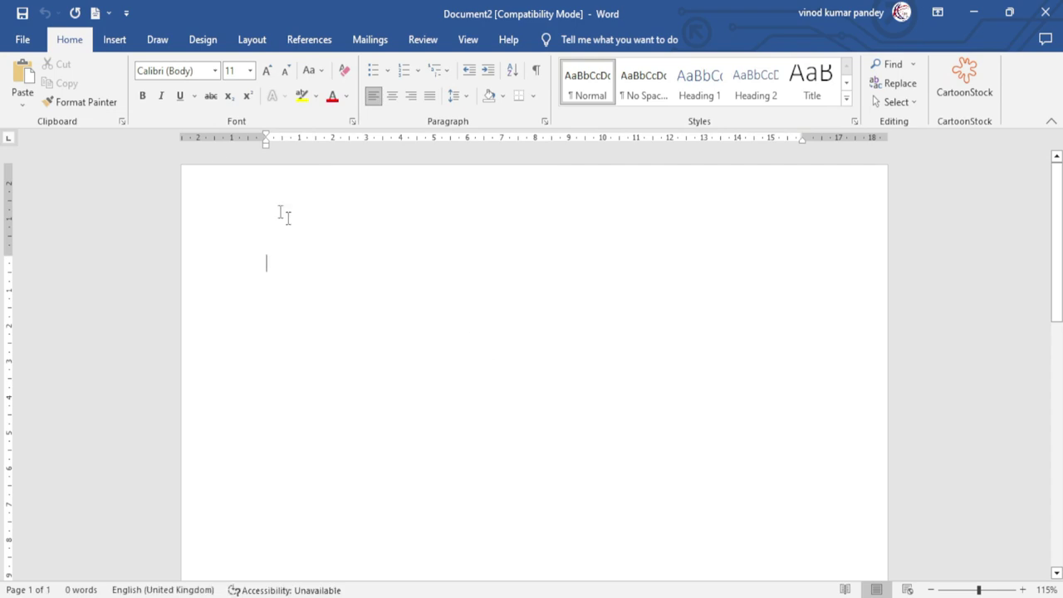
left_click(112, 39)
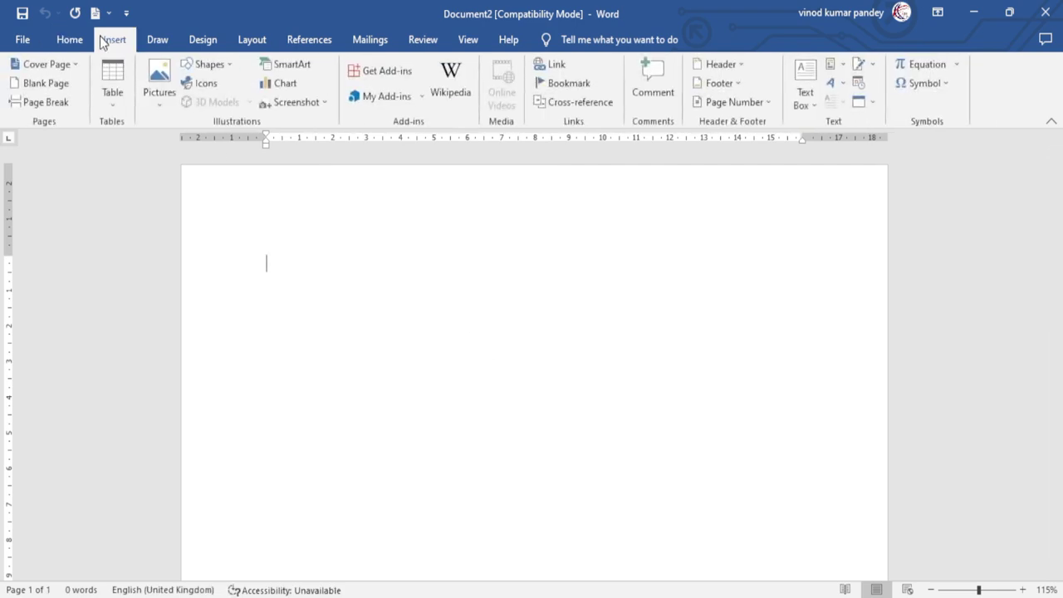
left_click(871, 103)
left_click(911, 145)
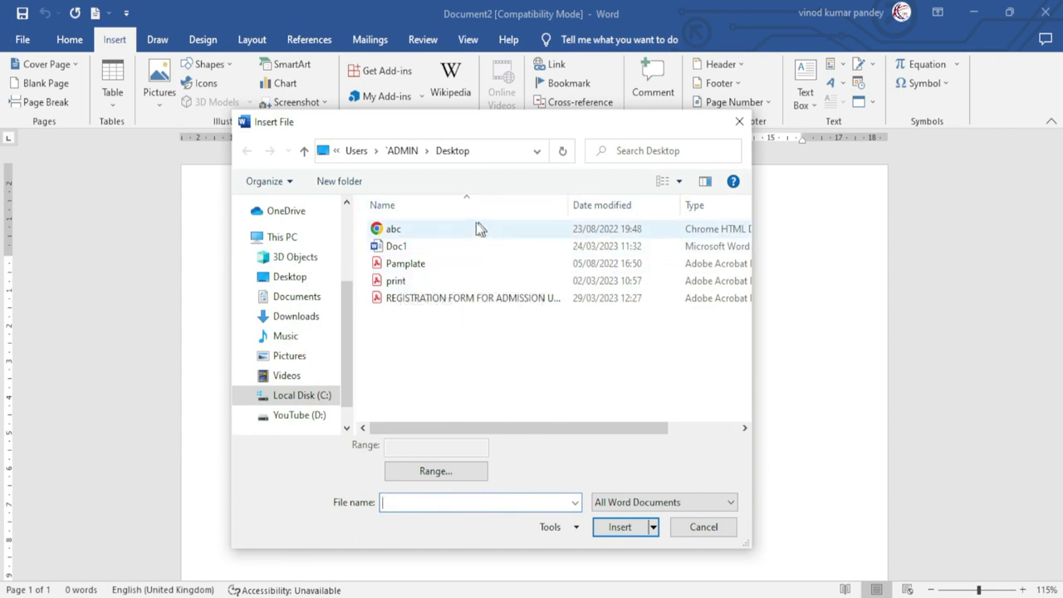
left_click(400, 254)
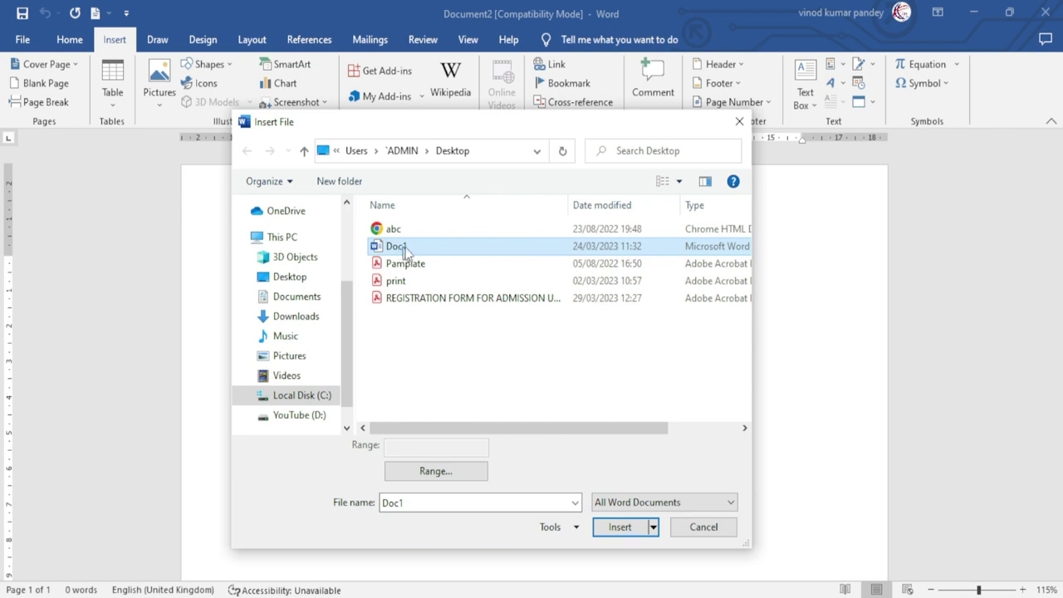
left_click(621, 529)
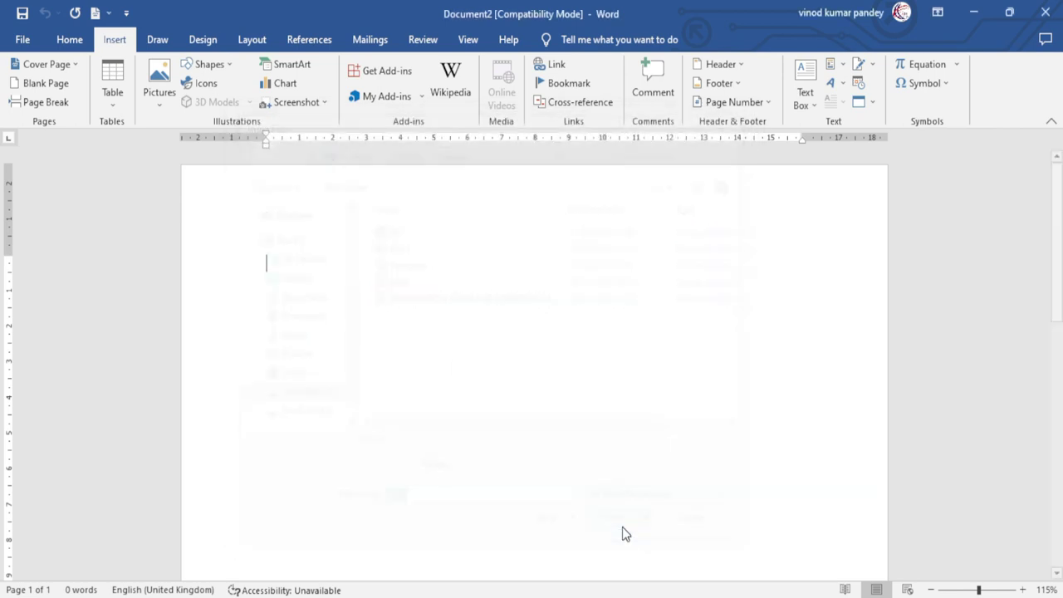